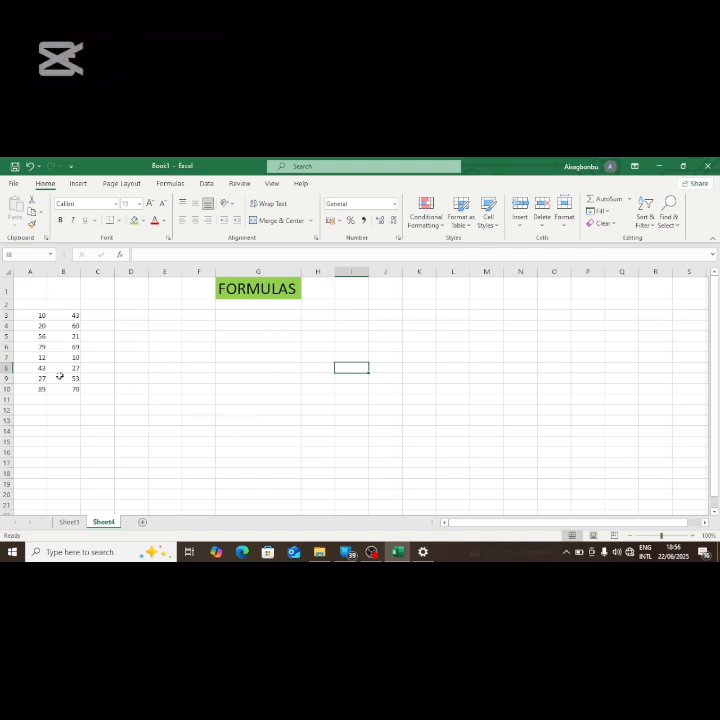
# Add the values of A3 and B3 in cell C3 with the formula =A3+B3
pyautogui.click(93, 315)
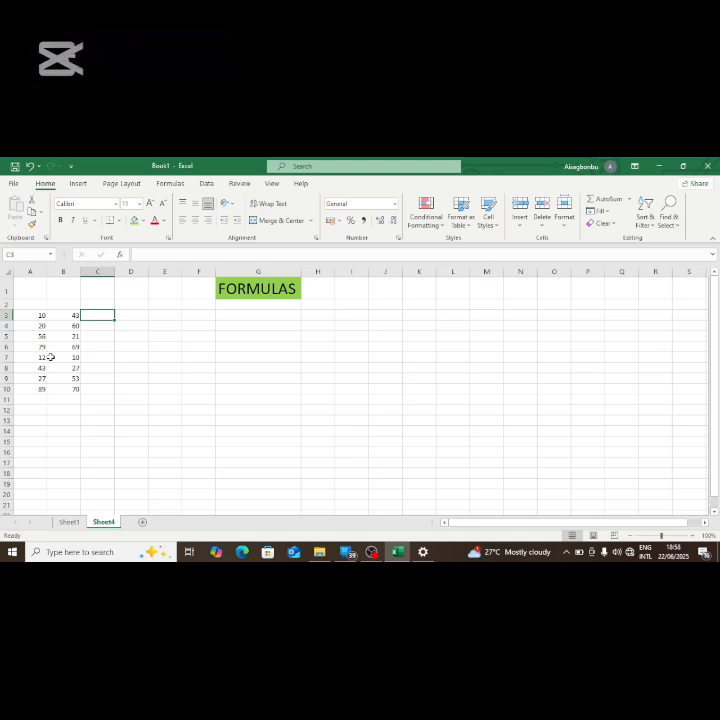
pyautogui.write('=')
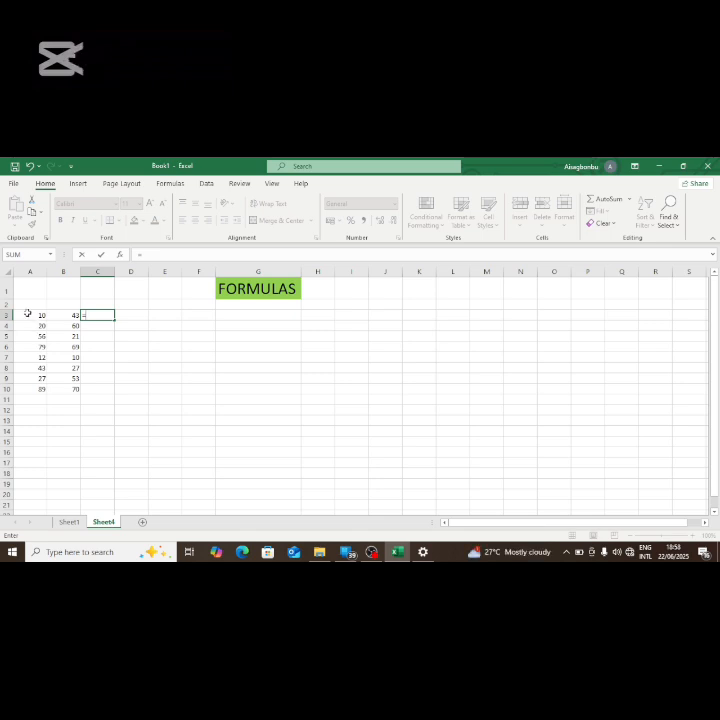
pyautogui.click(28, 315)
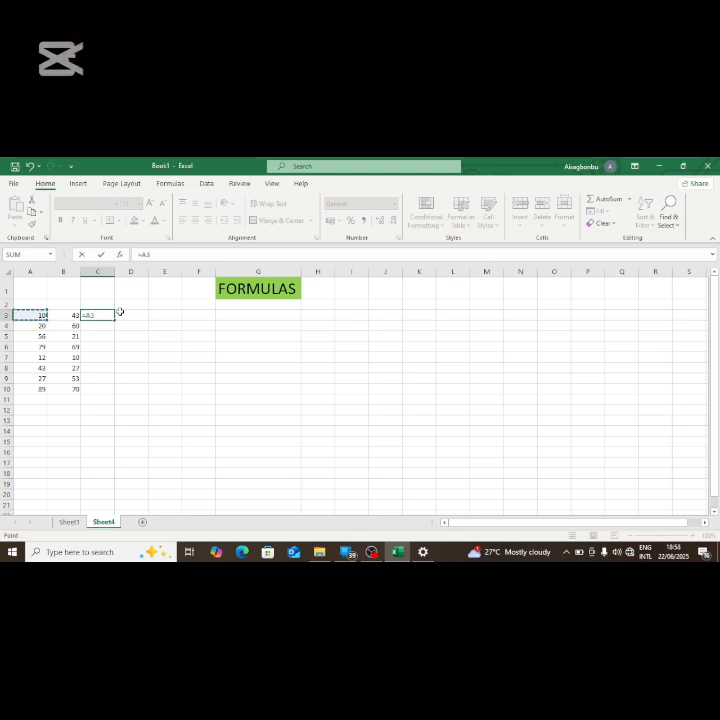
pyautogui.write('+')
pyautogui.press('End')
pyautogui.click(63, 316)
pyautogui.press('Return')
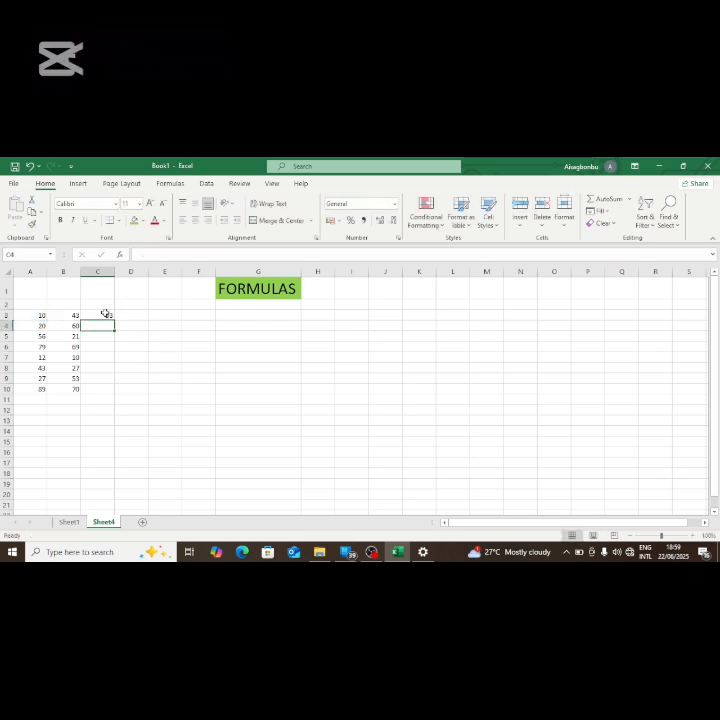
# Replace the content of cell C3 with a SUM function over the range A3:B3
pyautogui.click(105, 315)
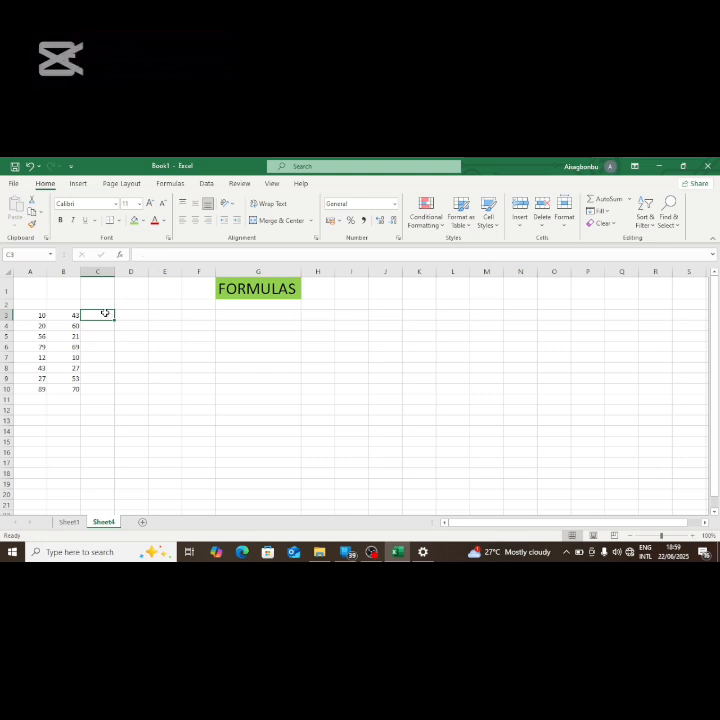
pyautogui.press('Delete')
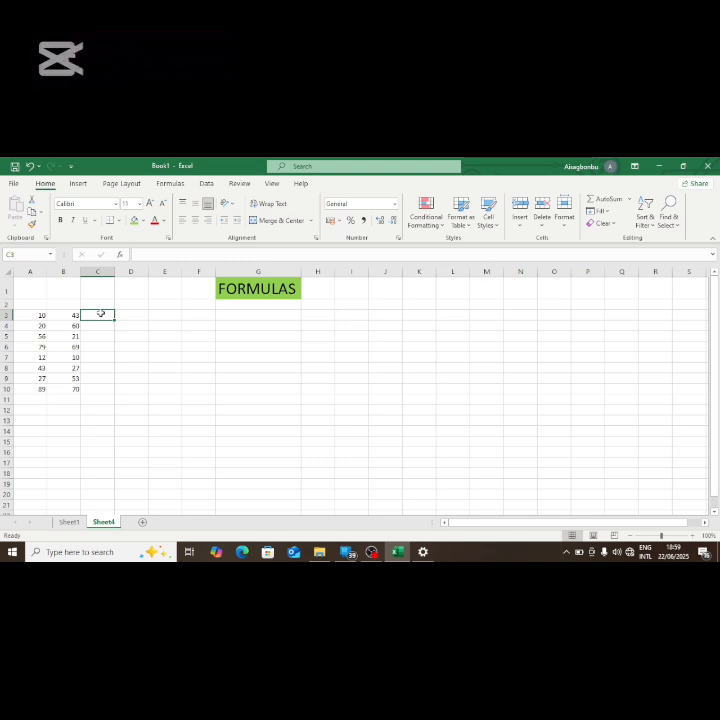
pyautogui.write('=')
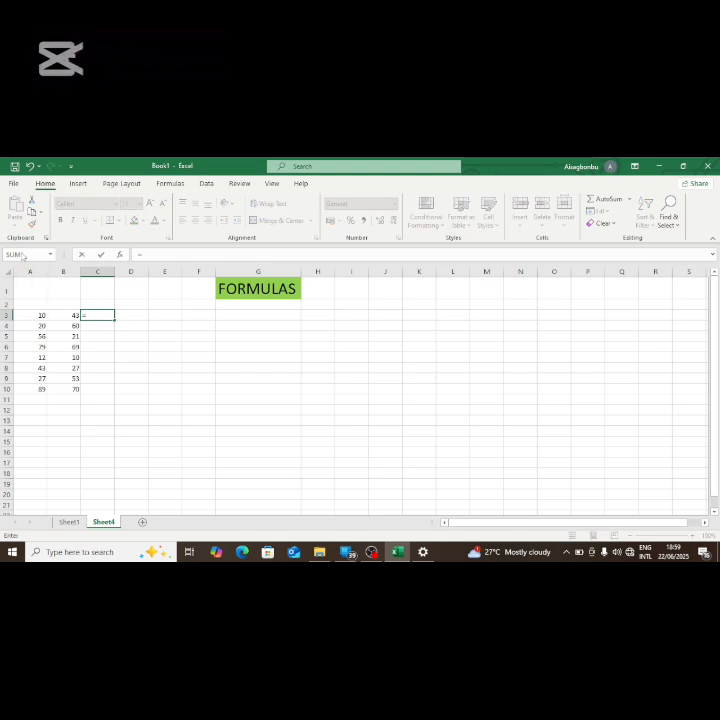
pyautogui.click(22, 255)
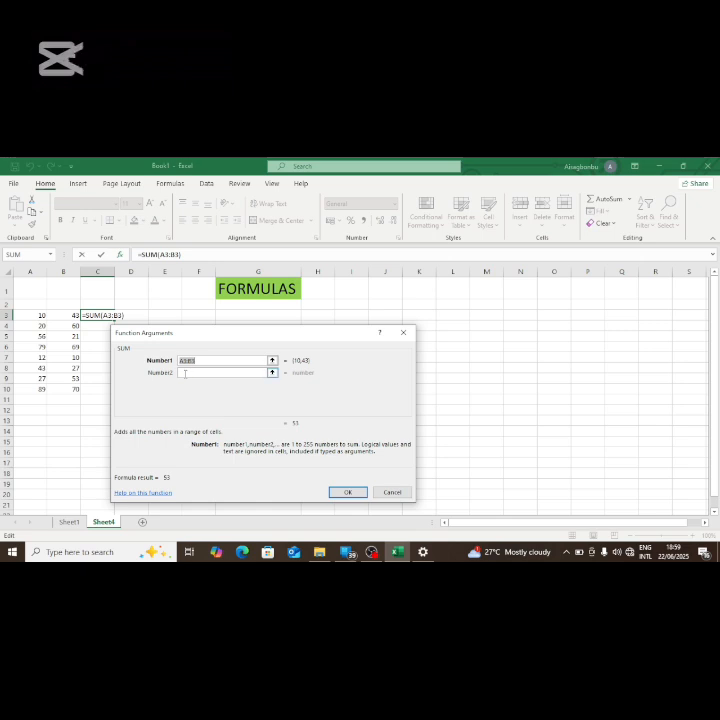
pyautogui.click(345, 492)
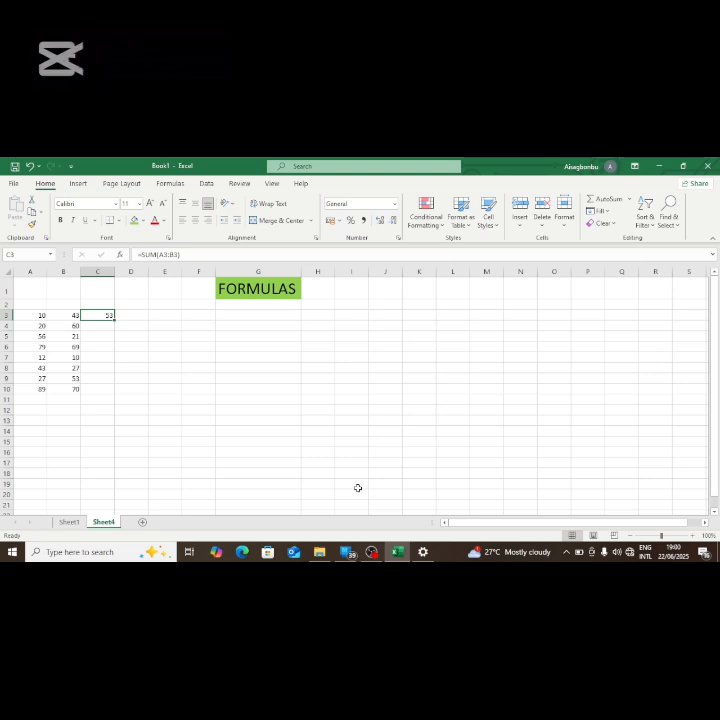
# Clear the SUM formula from cell C3
pyautogui.click(51, 255)
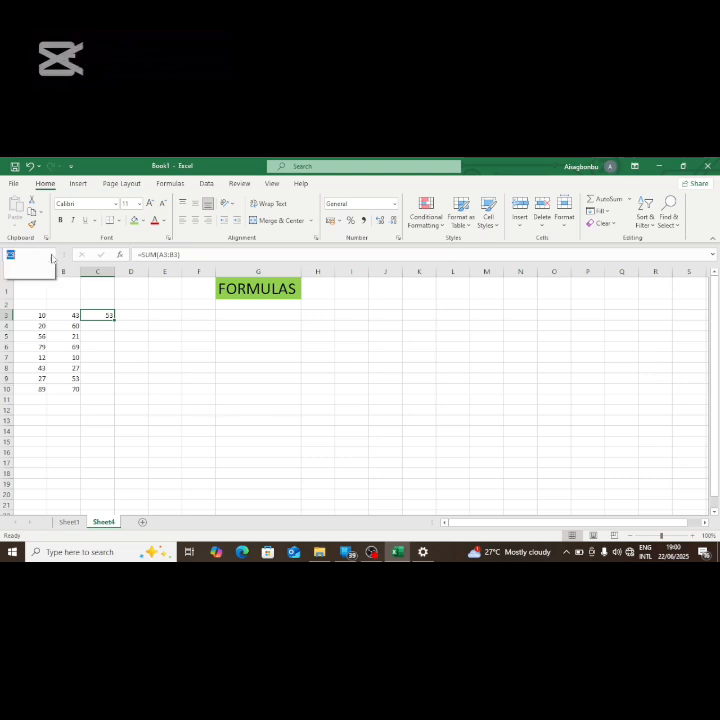
pyautogui.click(52, 258)
pyautogui.press('BackSpace')
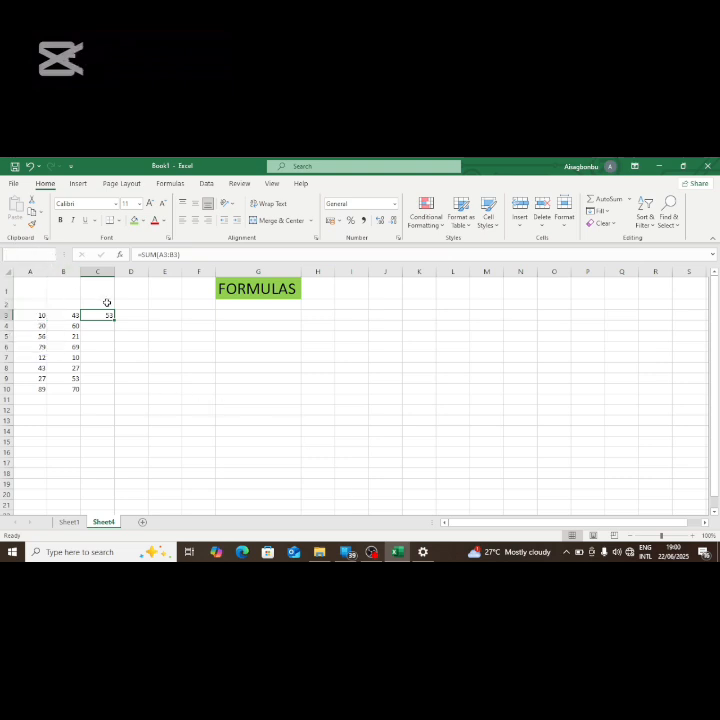
pyautogui.click(119, 328)
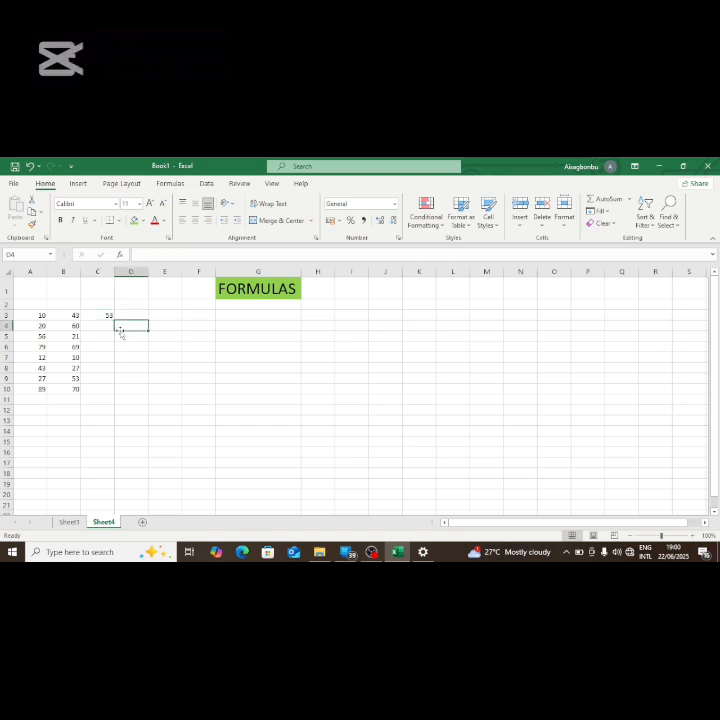
pyautogui.click(107, 317)
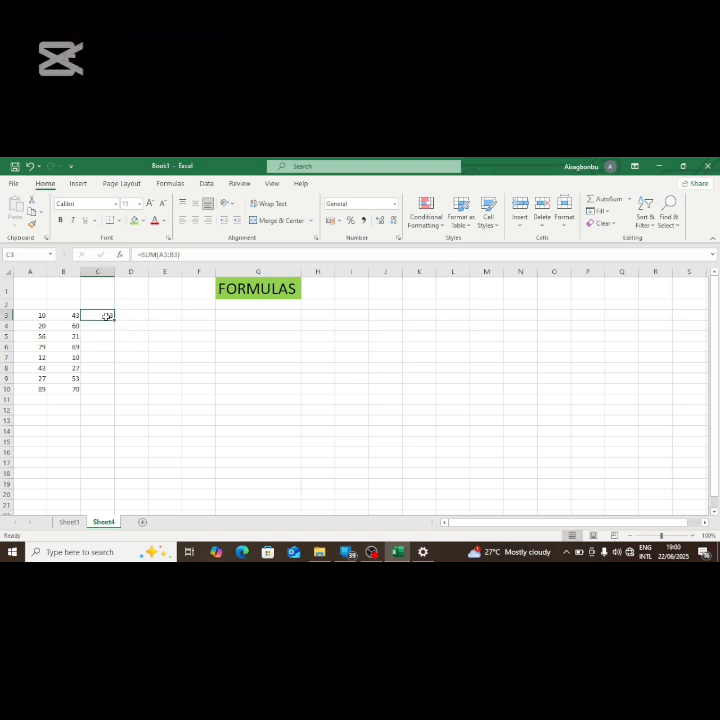
pyautogui.click(53, 257)
pyautogui.click(129, 326)
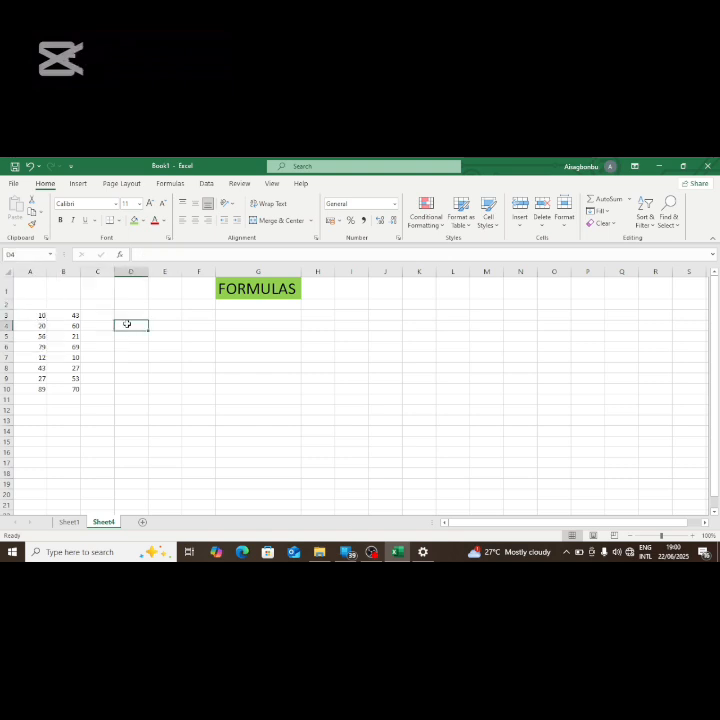
pyautogui.click(95, 322)
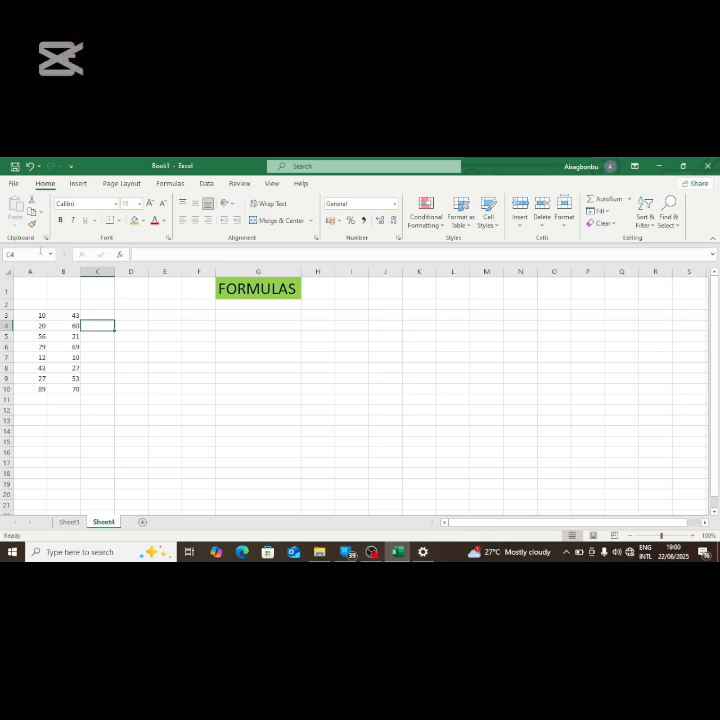
# Start a formula in cell C3 and open the Insert Function dialog
pyautogui.click(105, 316)
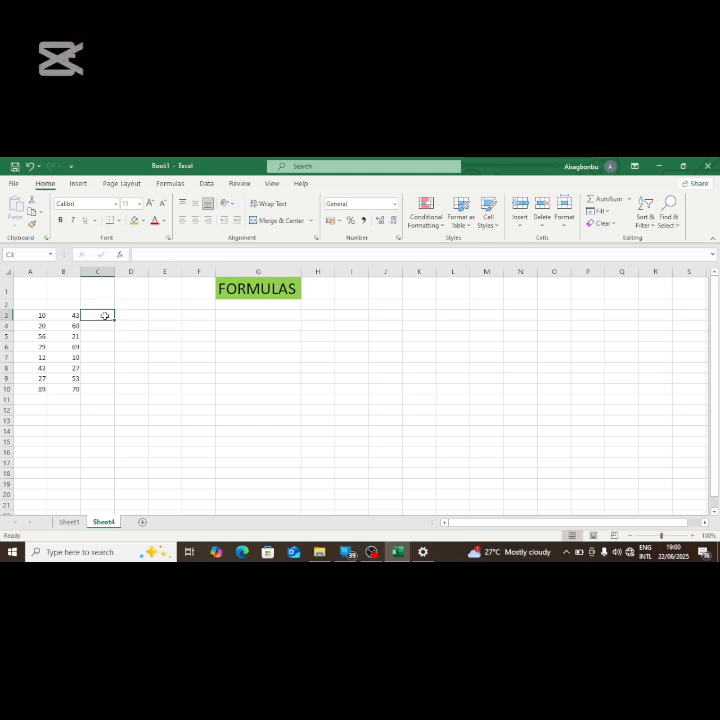
pyautogui.write('=')
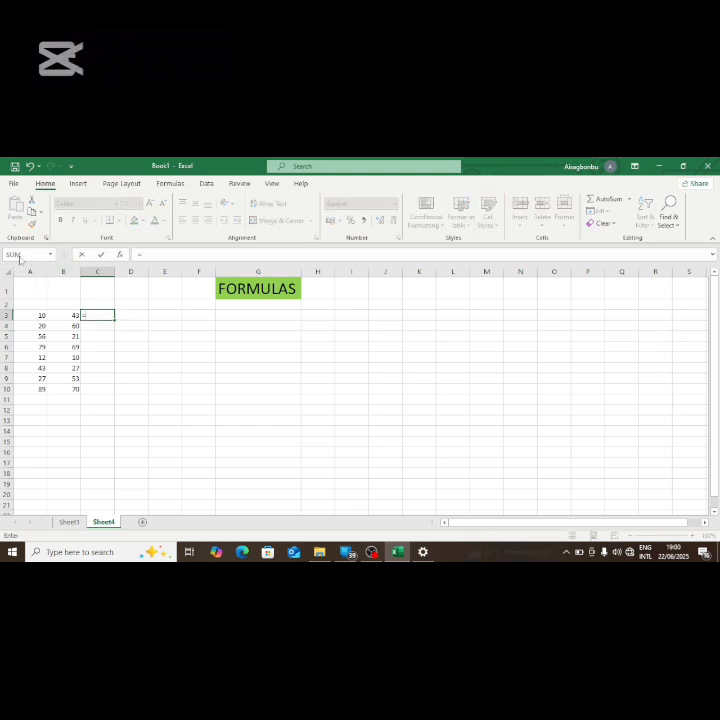
pyautogui.click(120, 256)
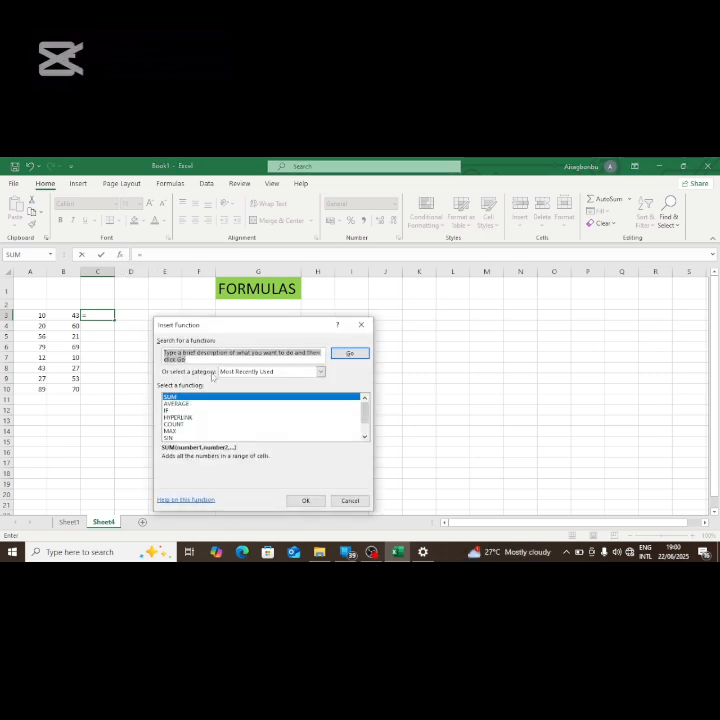
# Examine the most recently used functions and their descriptions, including IF, AVERAGE and HYPERLINK
pyautogui.click(198, 425)
pyautogui.click(197, 410)
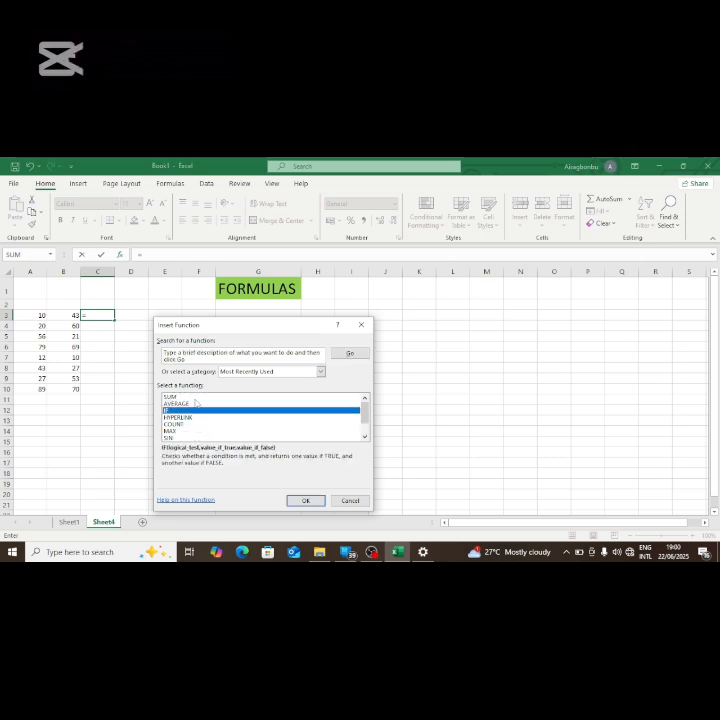
pyautogui.click(196, 398)
pyautogui.click(190, 411)
pyautogui.click(189, 403)
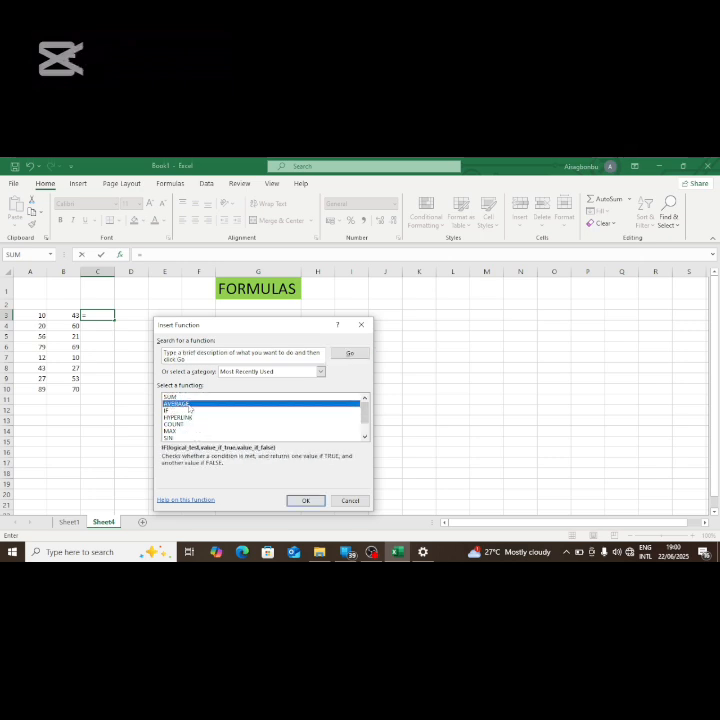
pyautogui.scroll(-1, 330, 400)
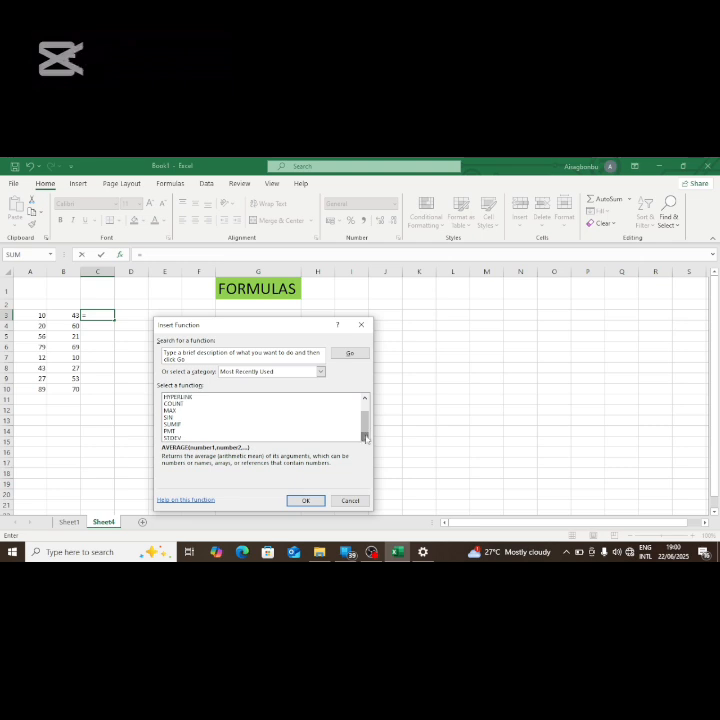
pyautogui.click(247, 410)
pyautogui.click(241, 397)
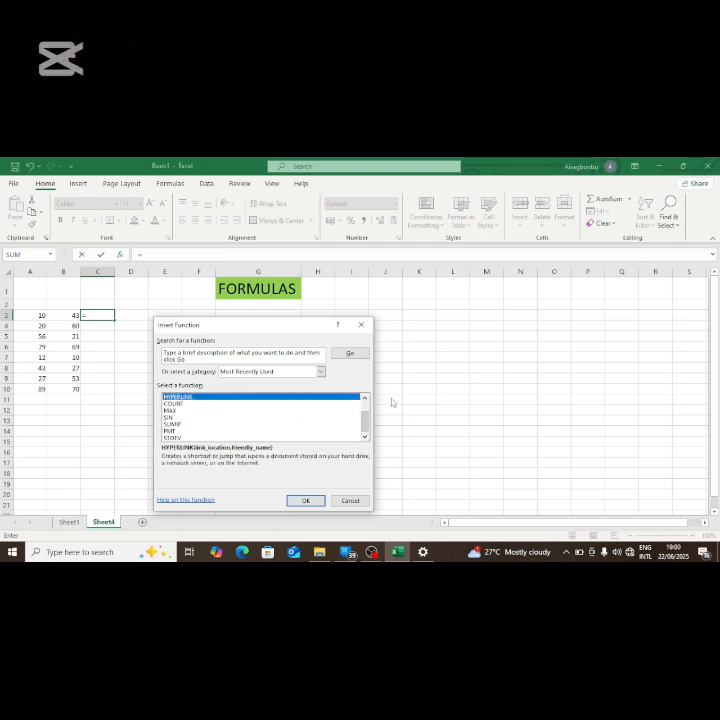
pyautogui.scroll(1, 369, 401)
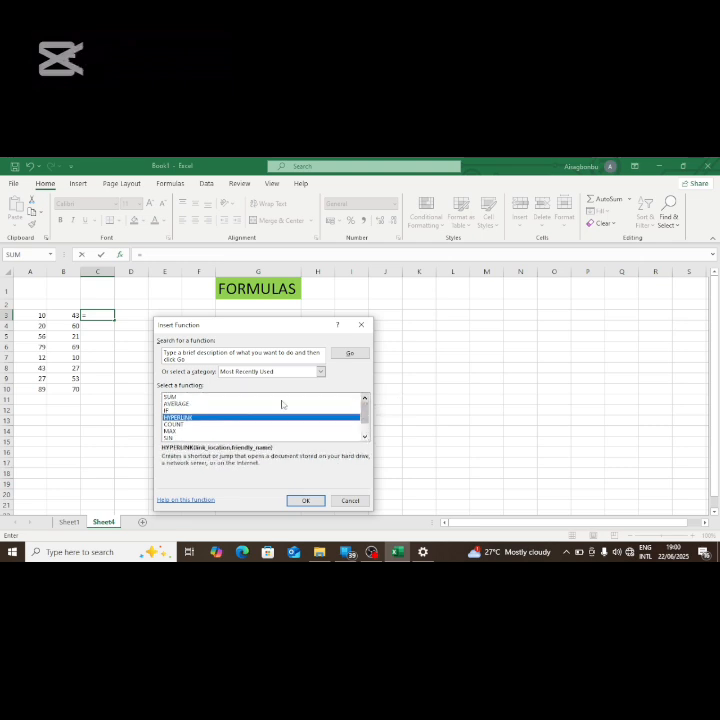
# Choose the SUM function, keep A3:B3 as its first argument and make the second argument active
pyautogui.click(228, 397)
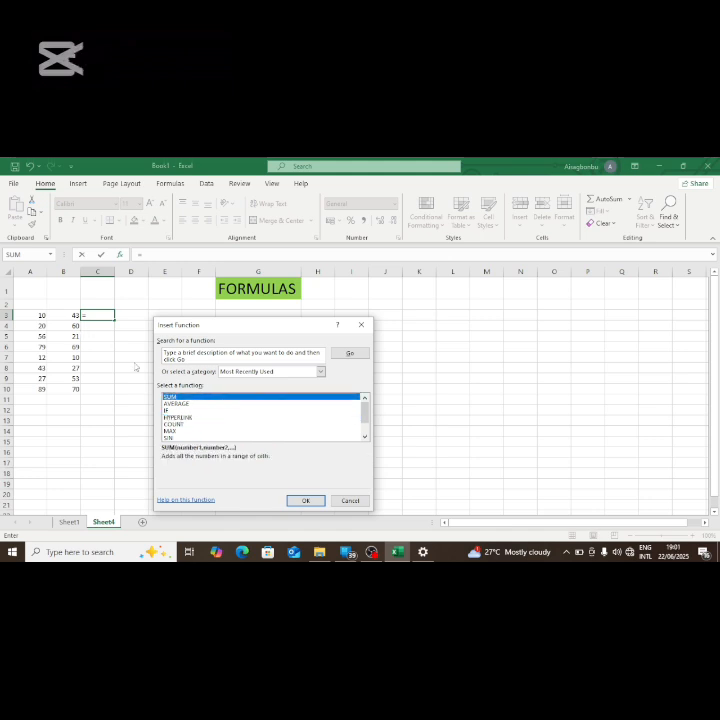
pyautogui.click(301, 501)
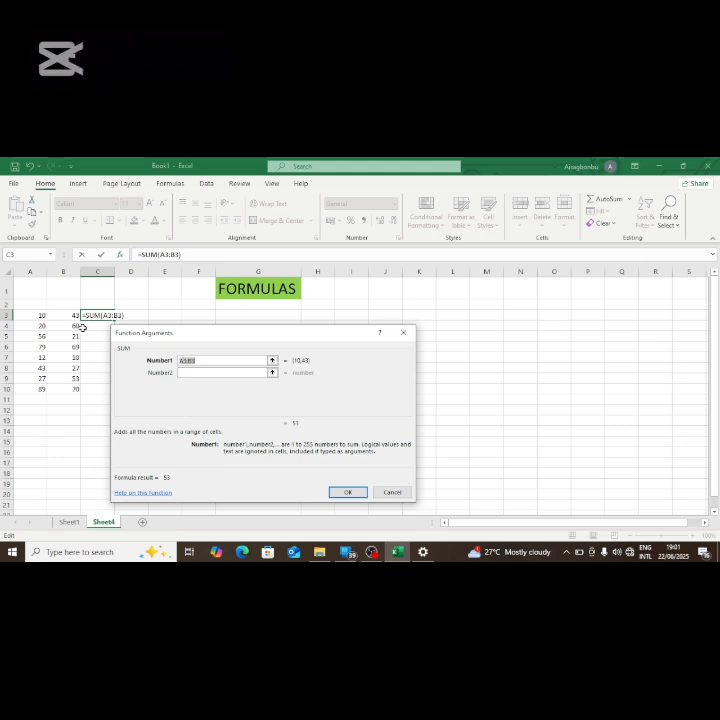
pyautogui.click(182, 372)
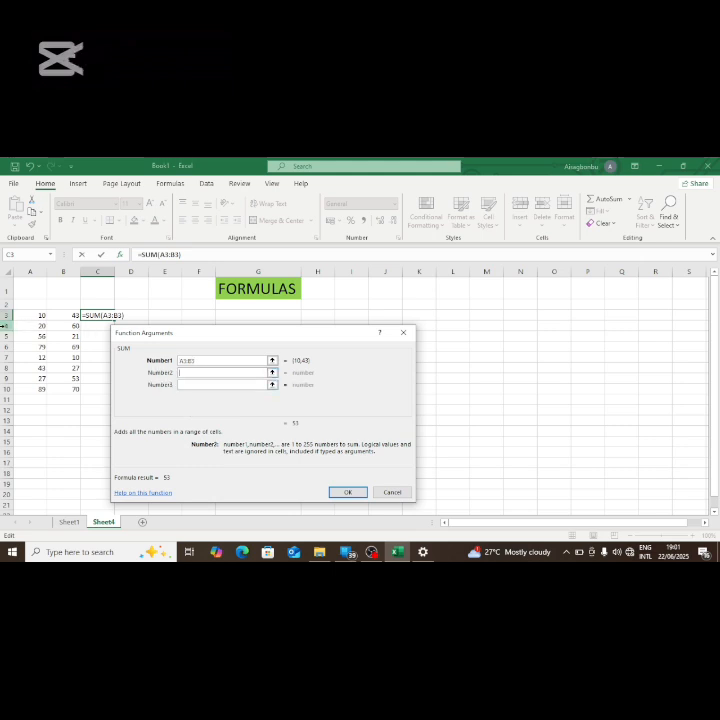
# Try the range A4:B4 as the second SUM argument and clear that argument again
pyautogui.click(26, 327)
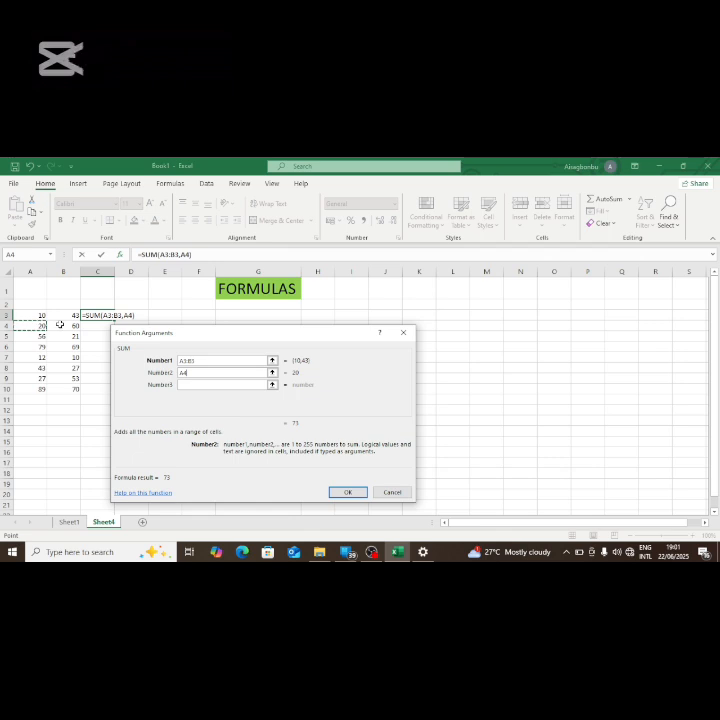
pyautogui.click(67, 326)
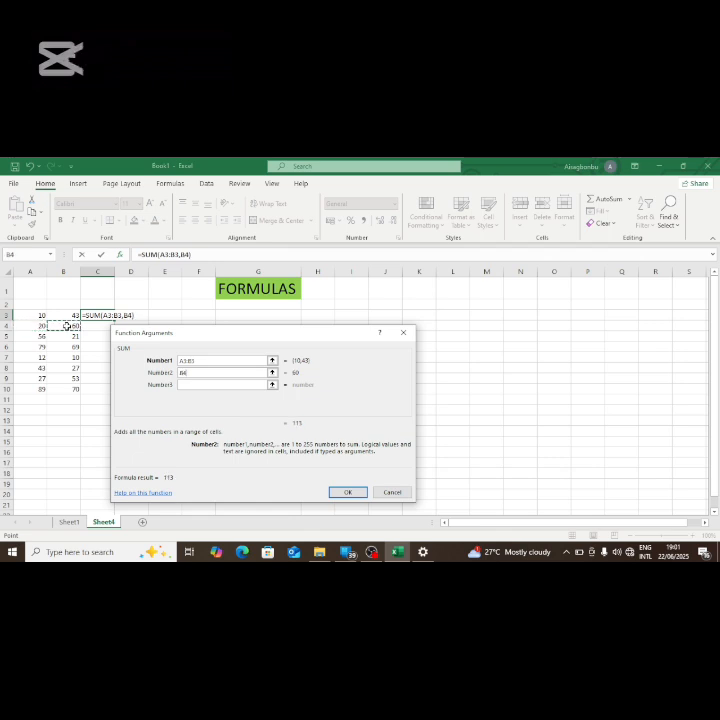
pyautogui.click(41, 326)
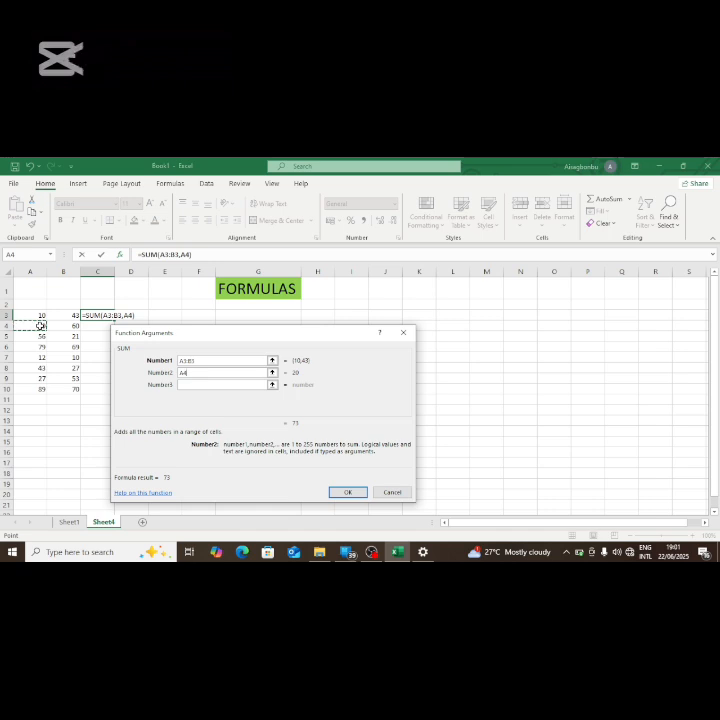
pyautogui.press('F8')
pyautogui.click(64, 326)
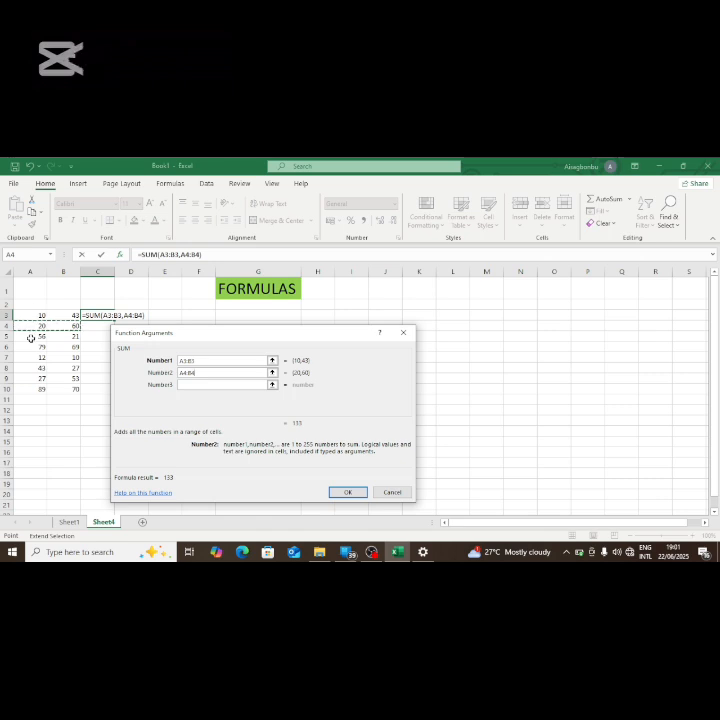
pyautogui.press('BackSpace')
pyautogui.press('BackSpace')
pyautogui.press('BackSpace')
pyautogui.press('BackSpace')
pyautogui.press('BackSpace')
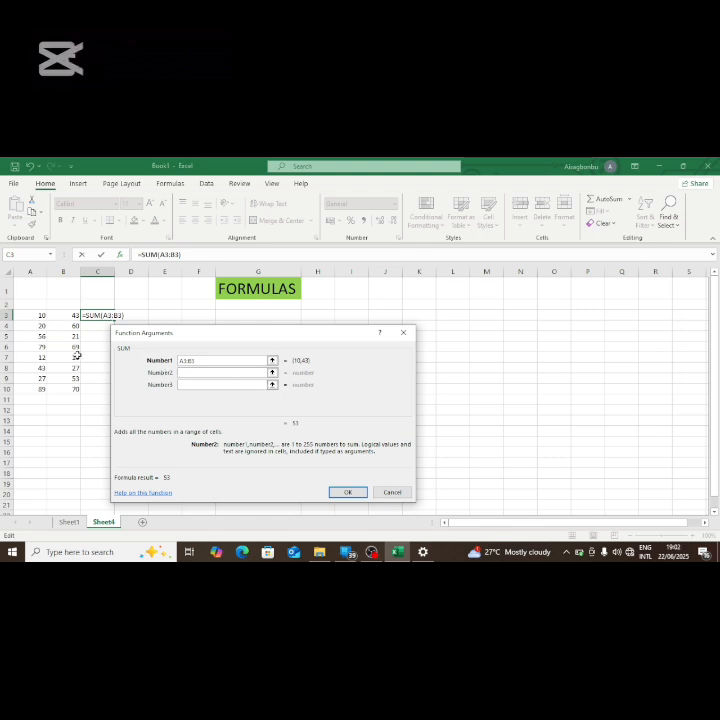
# Set the second SUM argument to A4:B4 and confirm the function in cell C3
pyautogui.click(26, 323)
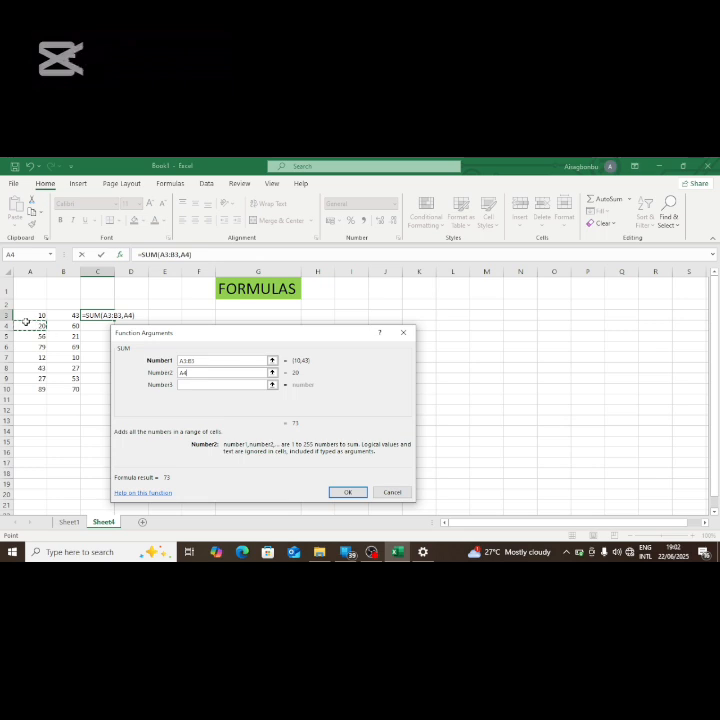
pyautogui.write(':B4')
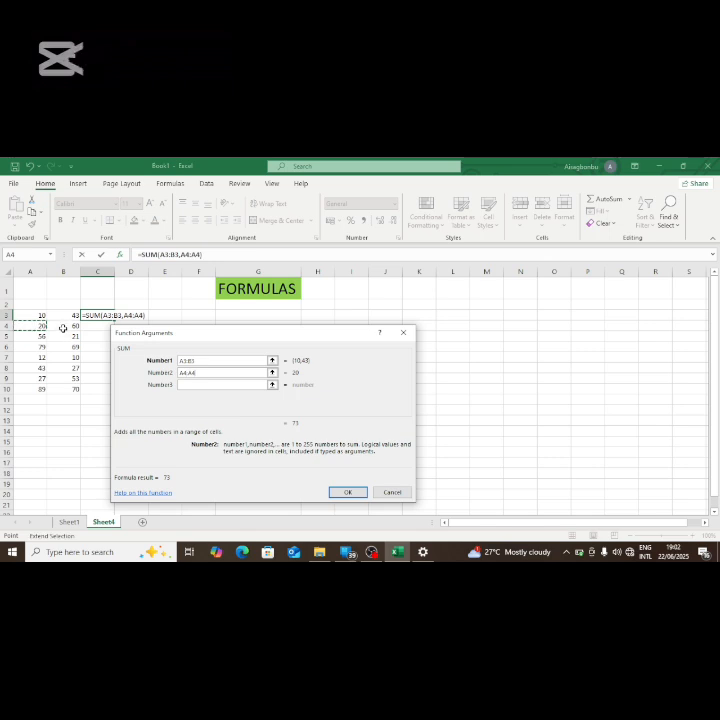
pyautogui.click(63, 327)
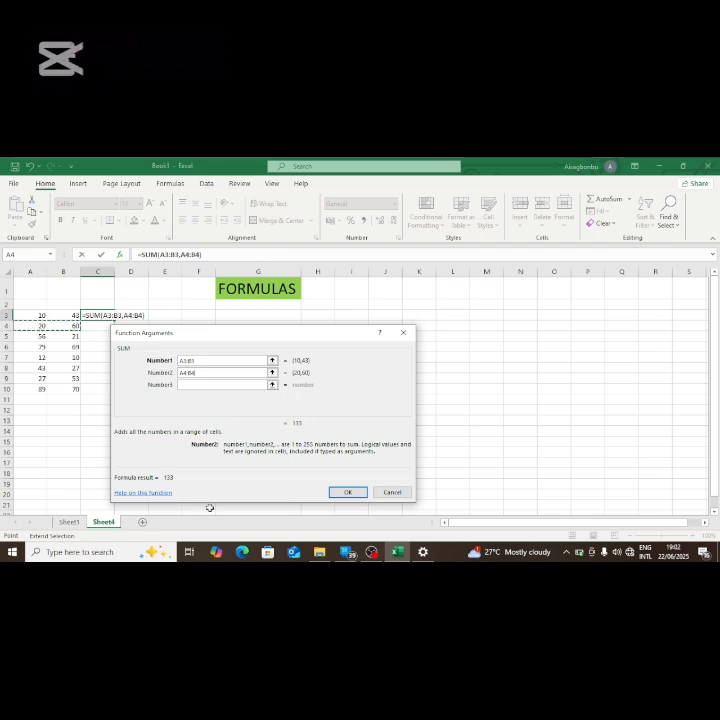
pyautogui.click(353, 493)
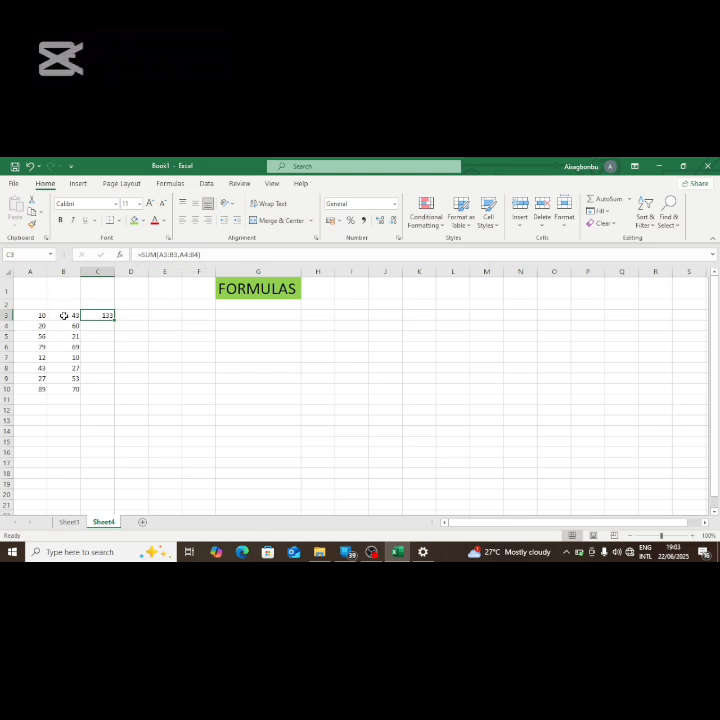
# Review the cells summed from rows 3 and 4 and clear the SUM formula from cell C3
pyautogui.click(64, 315)
pyautogui.click(39, 326)
pyautogui.click(64, 327)
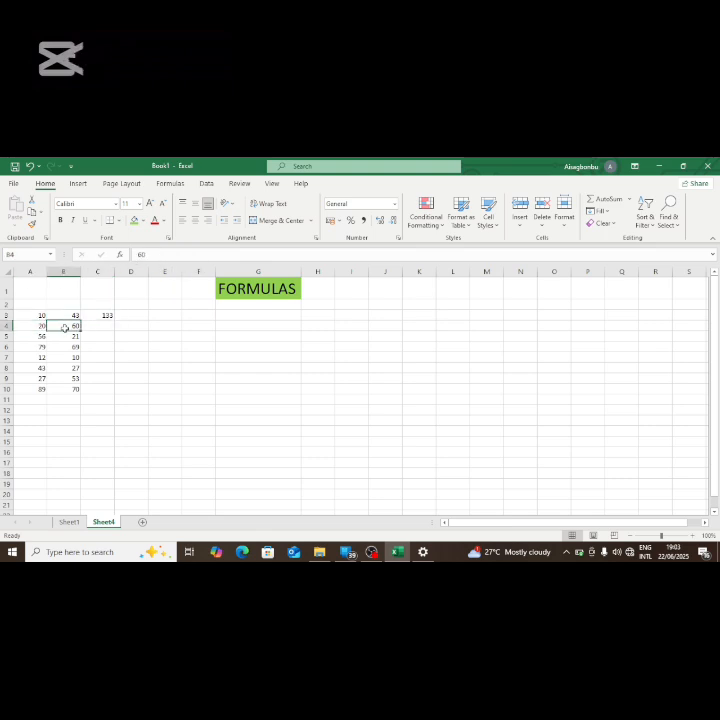
pyautogui.click(97, 315)
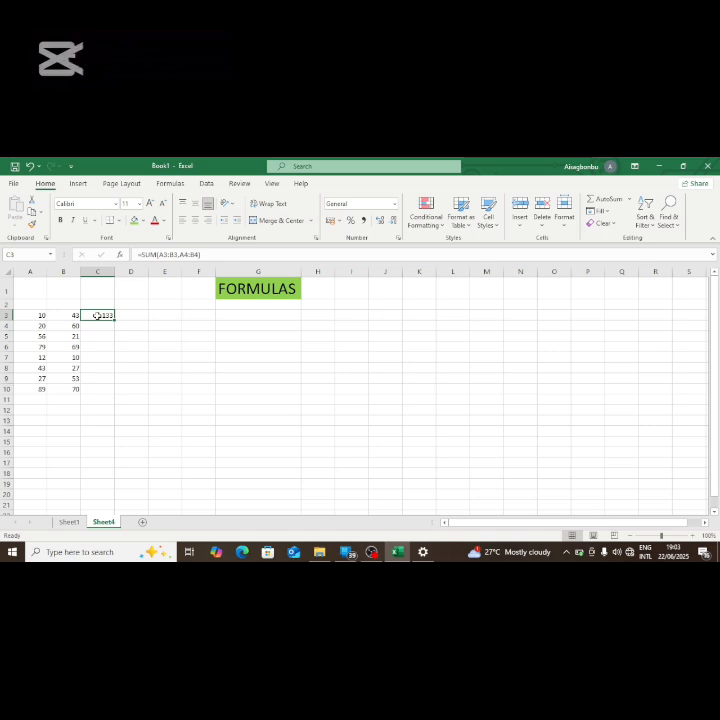
pyautogui.press('BackSpace')
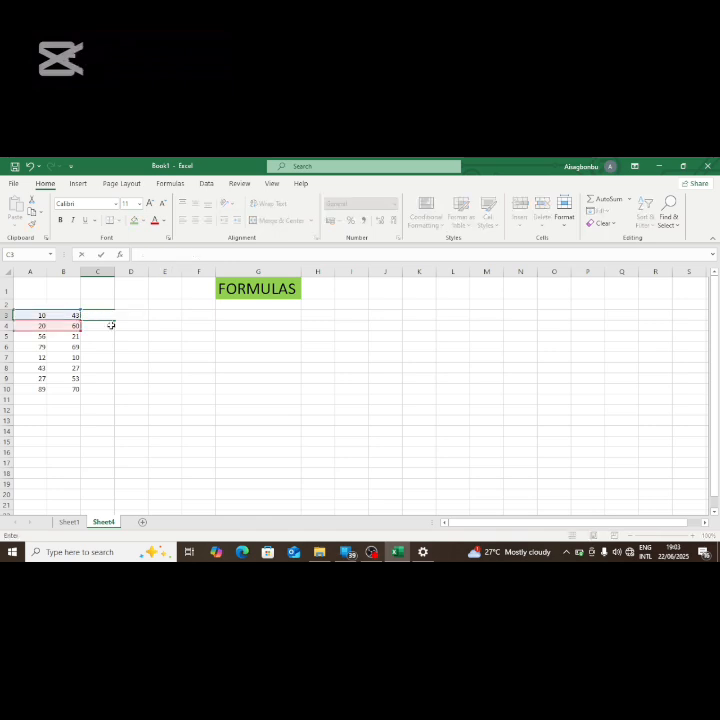
pyautogui.click(143, 359)
# Total the column A values in cell A11 with AutoSum over the range A3:A10
pyautogui.click(31, 398)
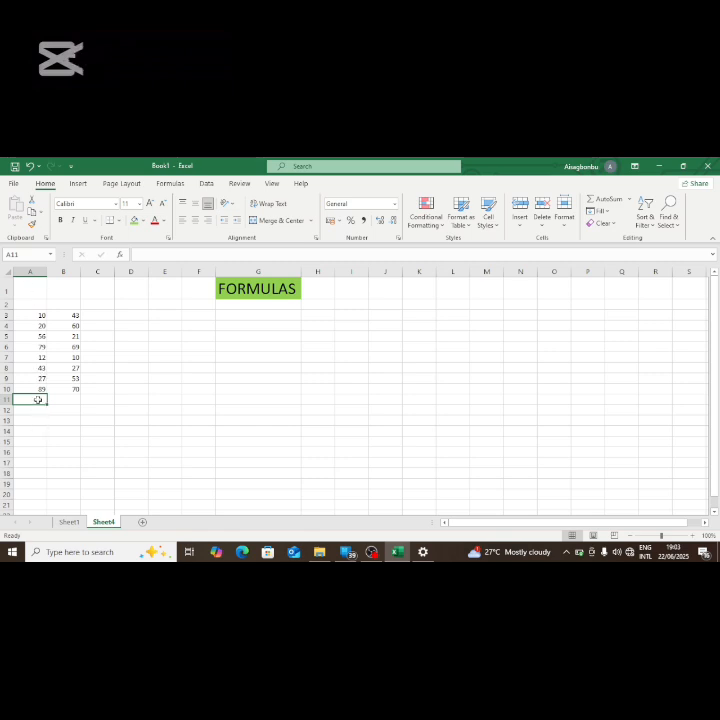
pyautogui.click(605, 199)
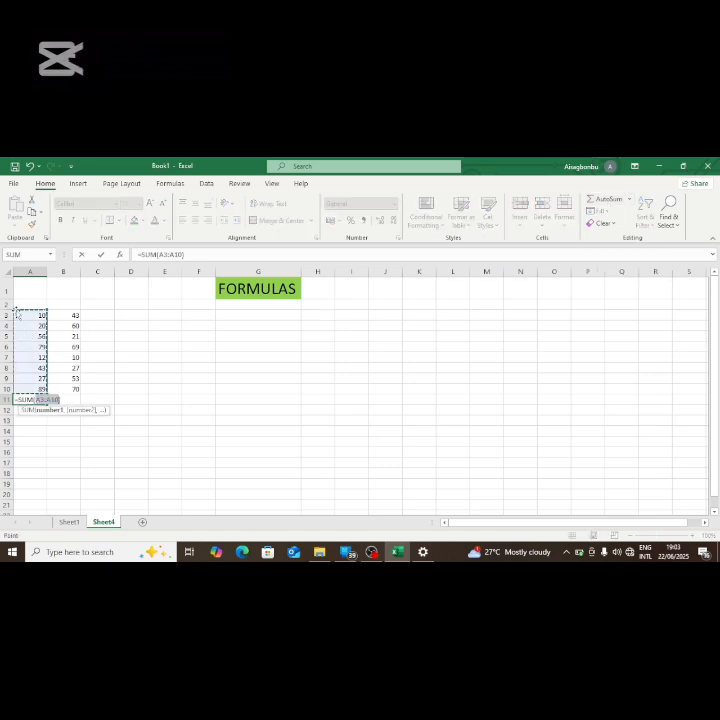
pyautogui.press('Return')
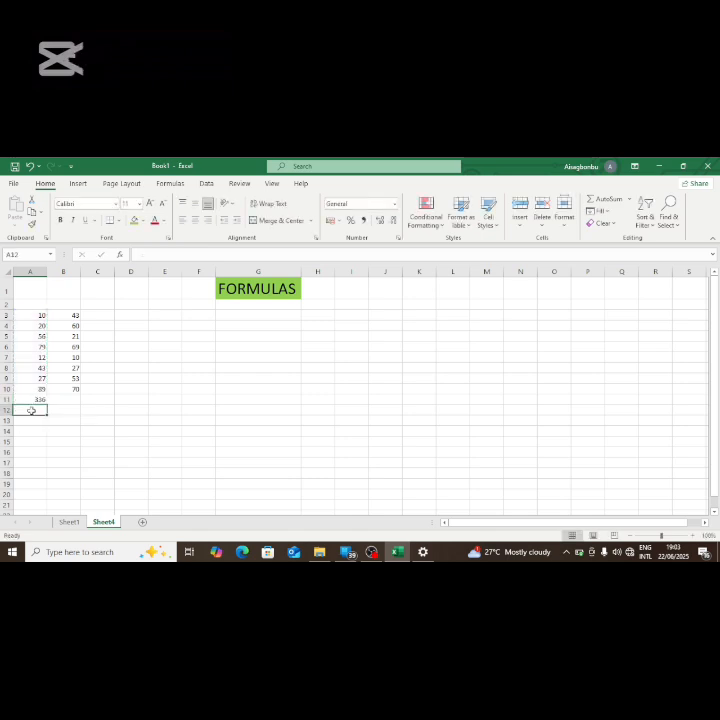
pyautogui.click(66, 399)
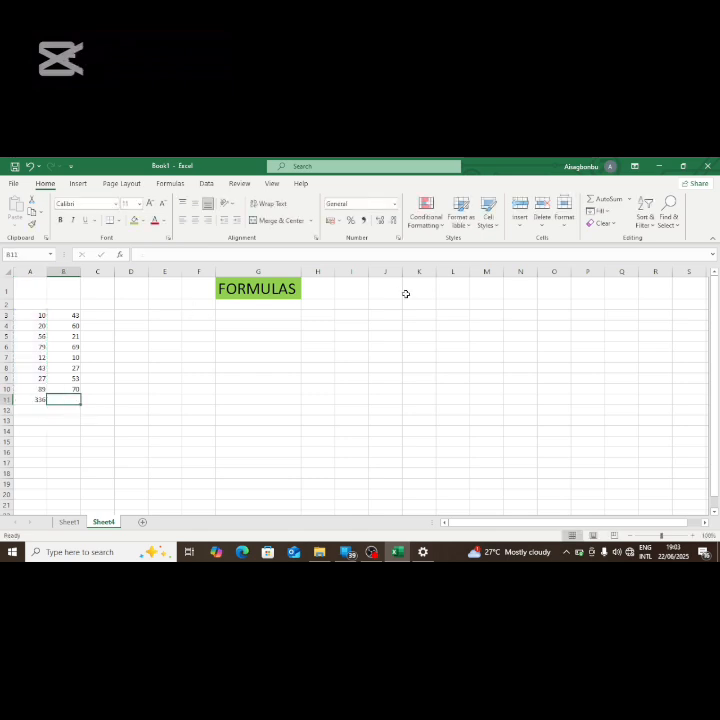
pyautogui.write('=')
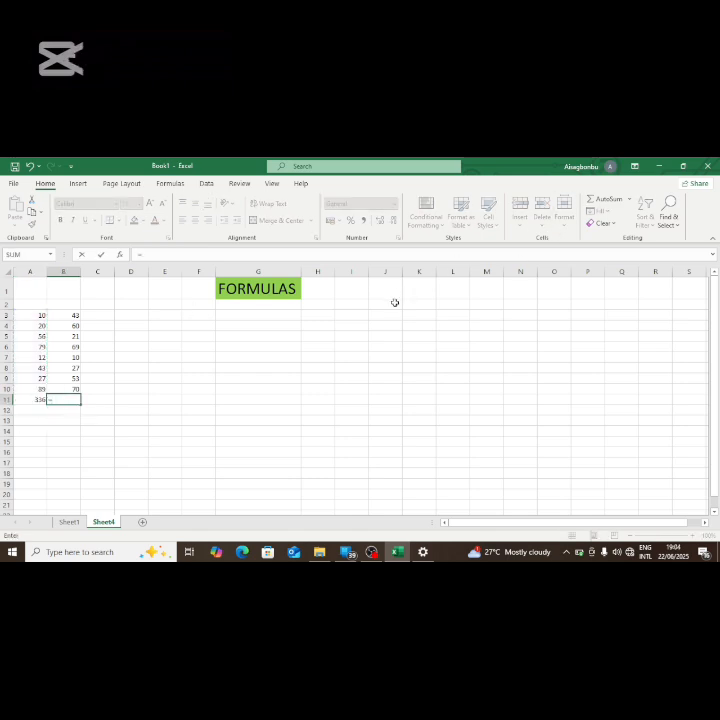
pyautogui.press('Escape')
pyautogui.click(268, 400)
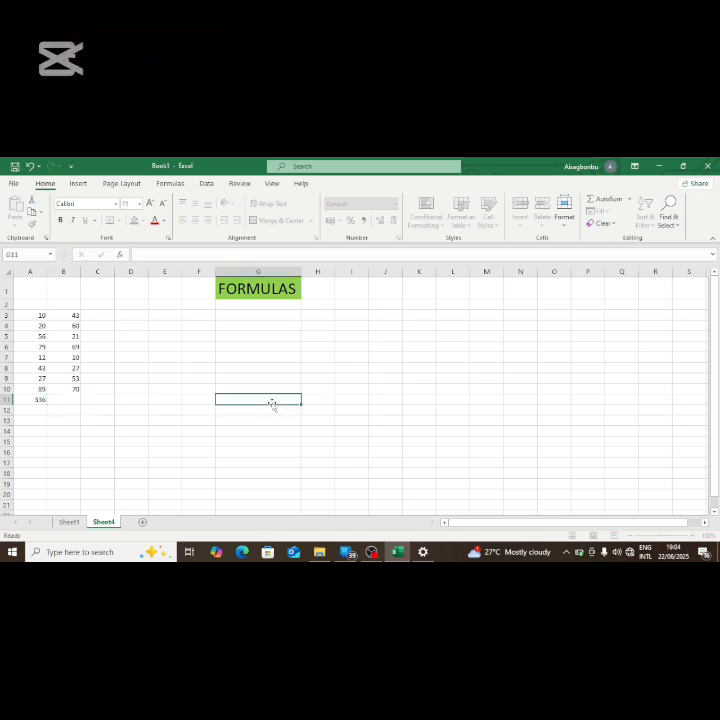
# Total the column B values in cell B11 with AutoSum over the range B3:B10
pyautogui.click(68, 399)
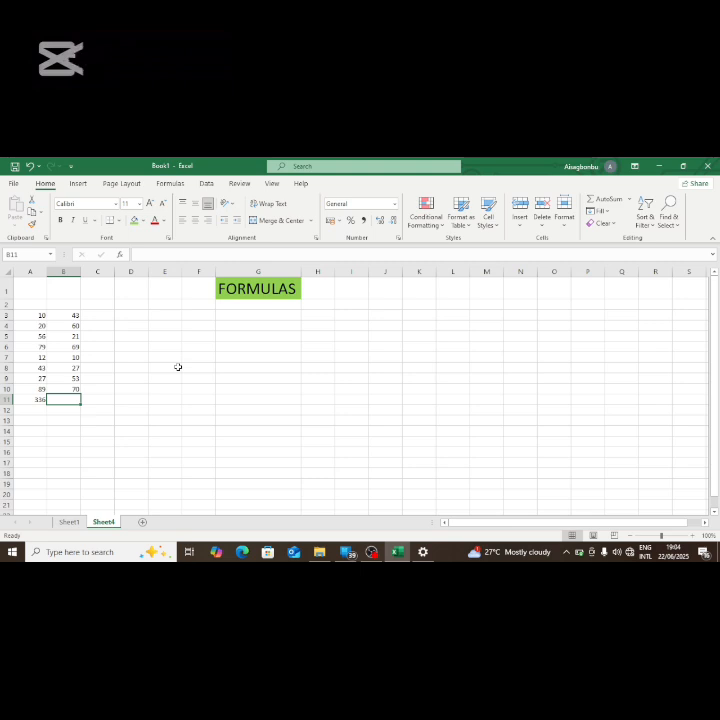
pyautogui.click(607, 198)
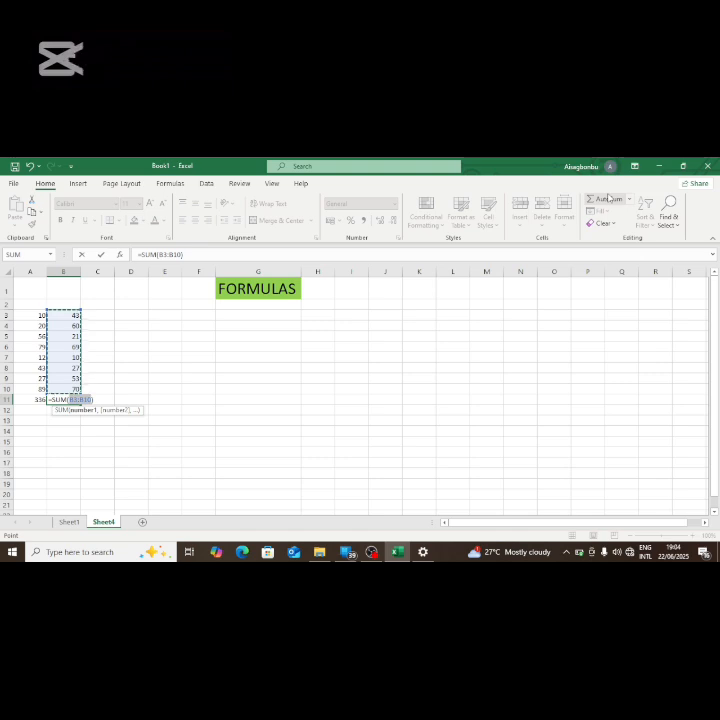
pyautogui.press('Return')
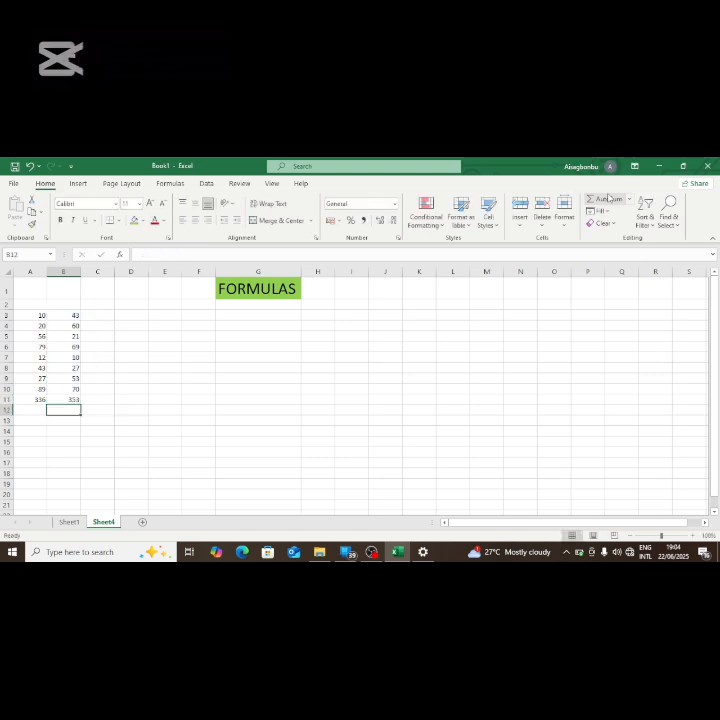
# Add the row 3 values in cell C3 with AutoSum over the range A3:B3
pyautogui.click(91, 315)
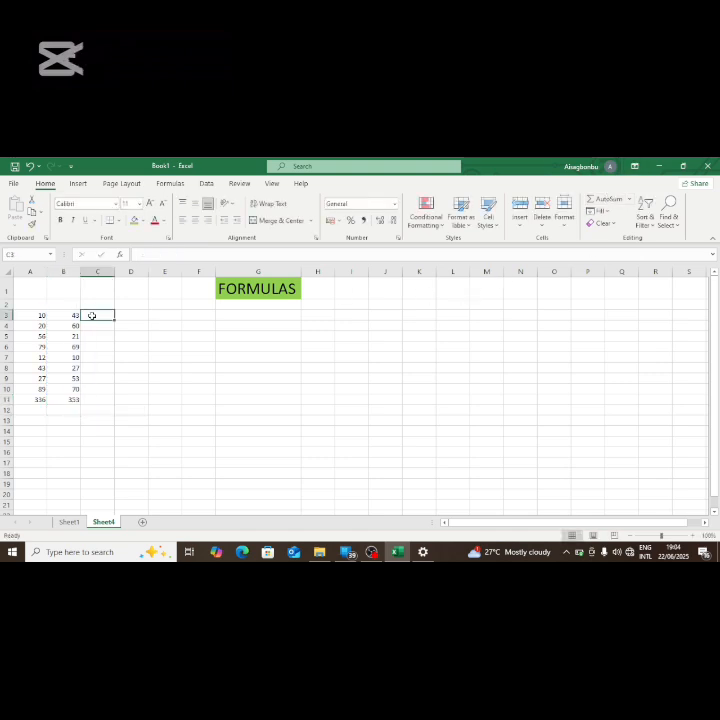
pyautogui.click(606, 199)
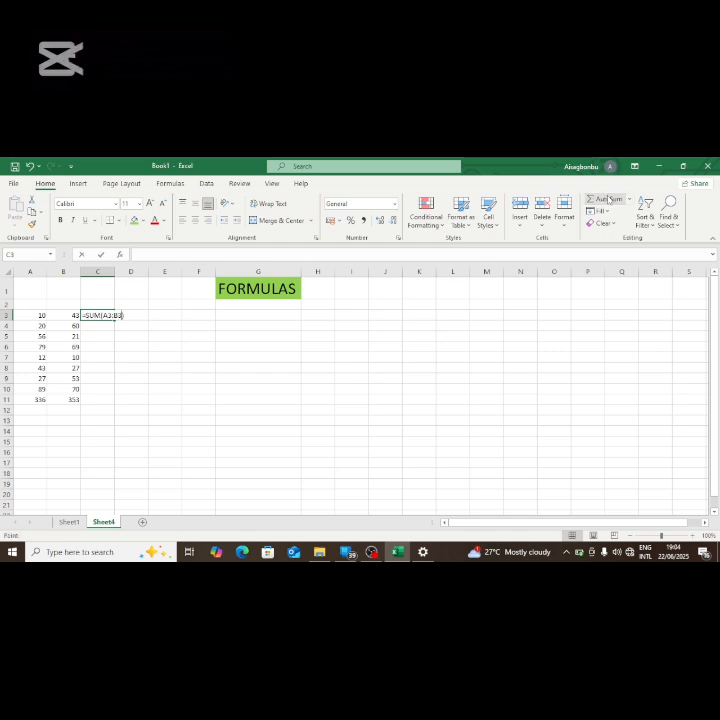
pyautogui.press('Return')
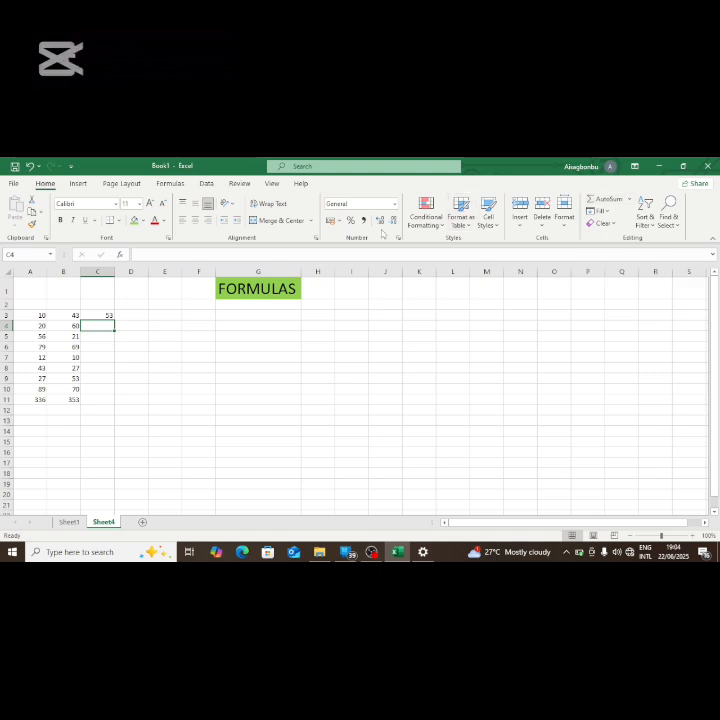
# Insert the SUM function in cell C4 through Insert Function, with A4:B4 as its first argument
pyautogui.click(120, 255)
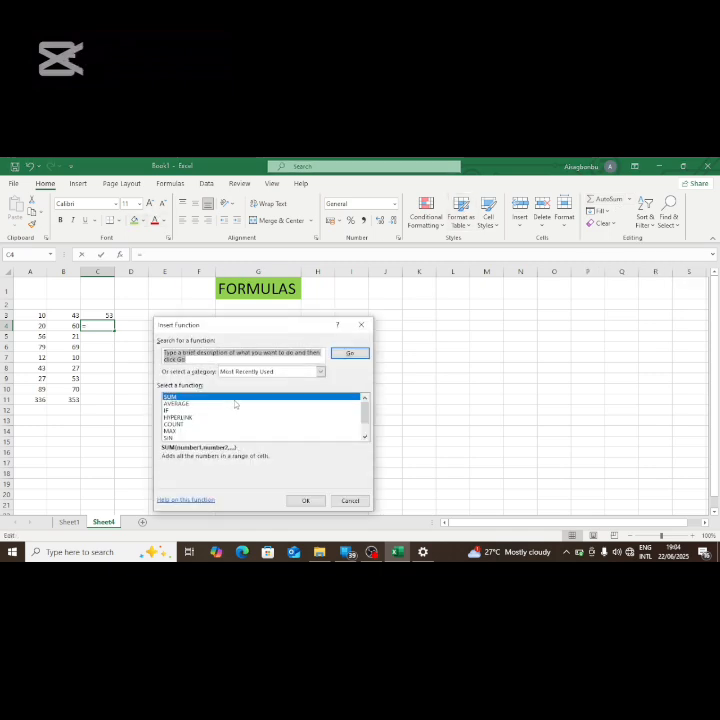
pyautogui.click(236, 398)
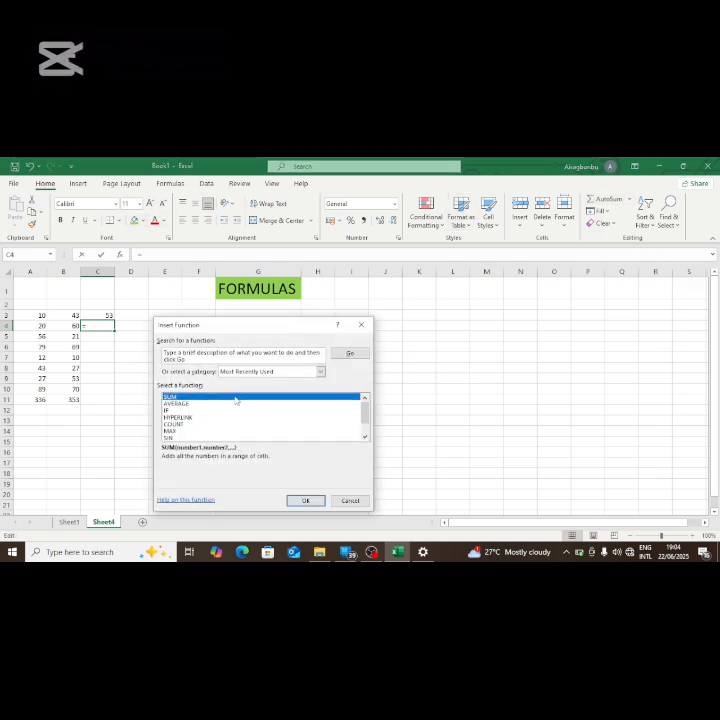
pyautogui.click(306, 500)
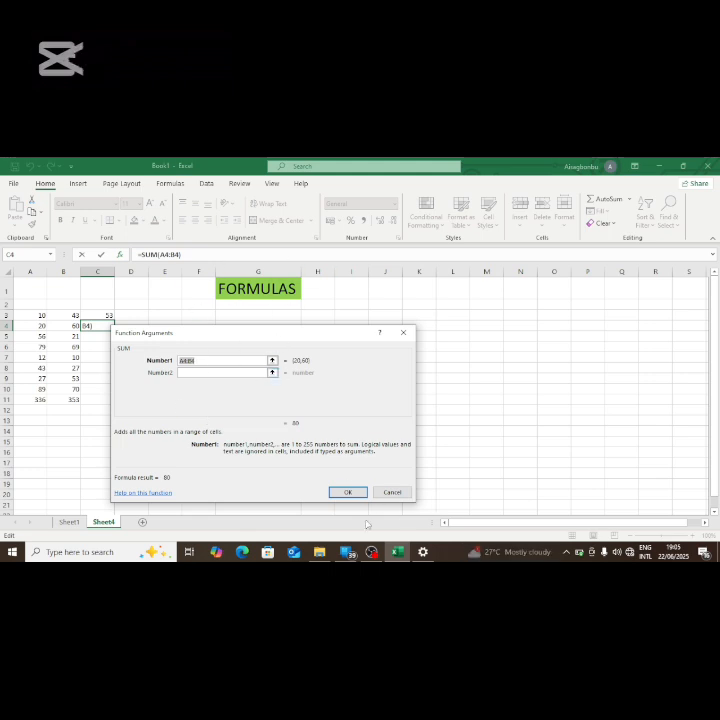
pyautogui.click(347, 492)
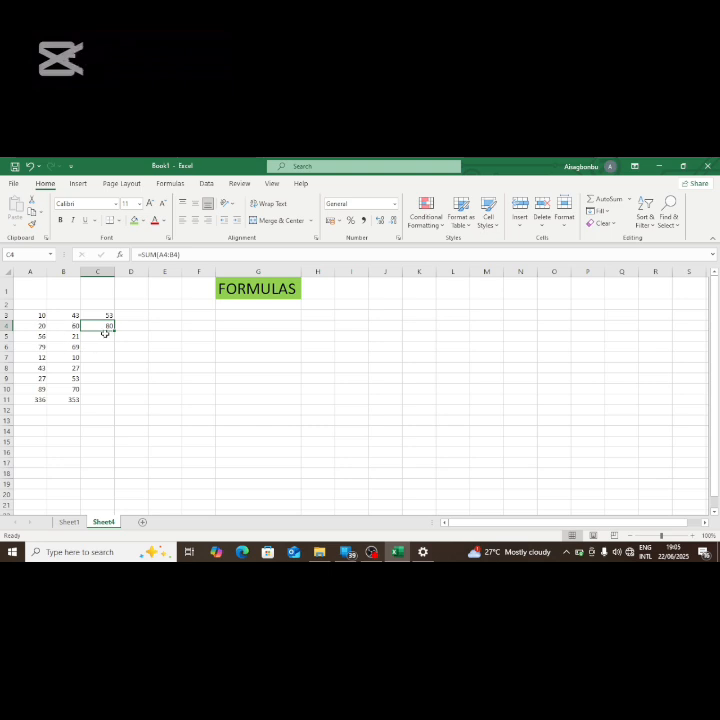
# Clear the contents of column C and of row 11 to remove all the sums
pyautogui.click(106, 315)
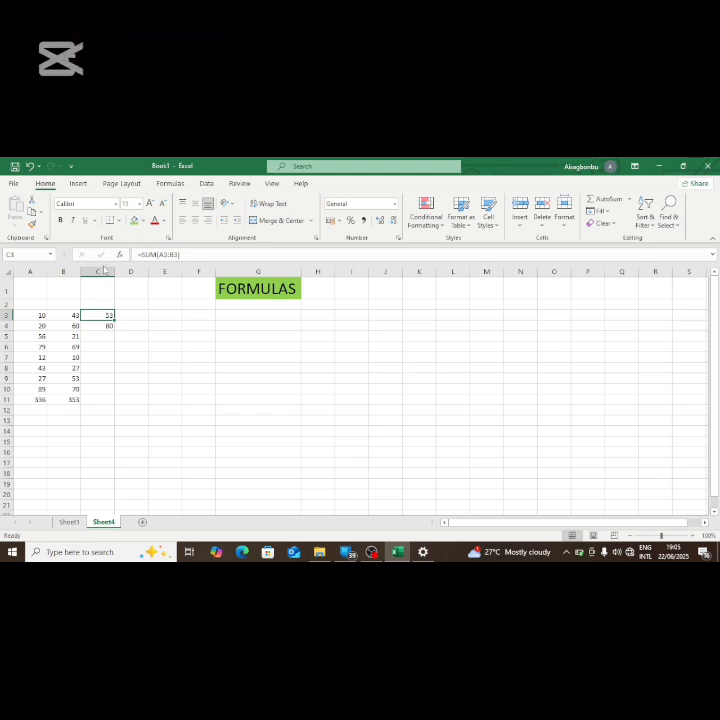
pyautogui.click(103, 270)
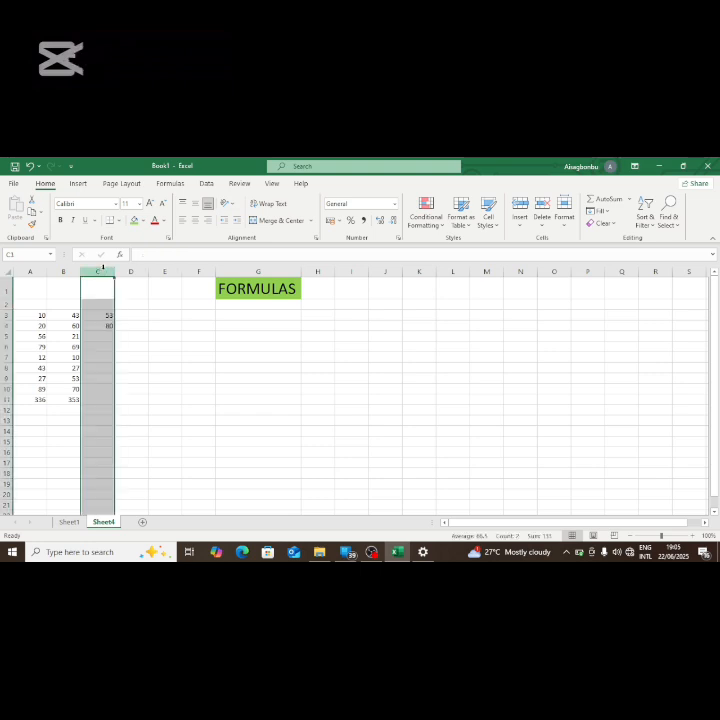
pyautogui.press('Delete')
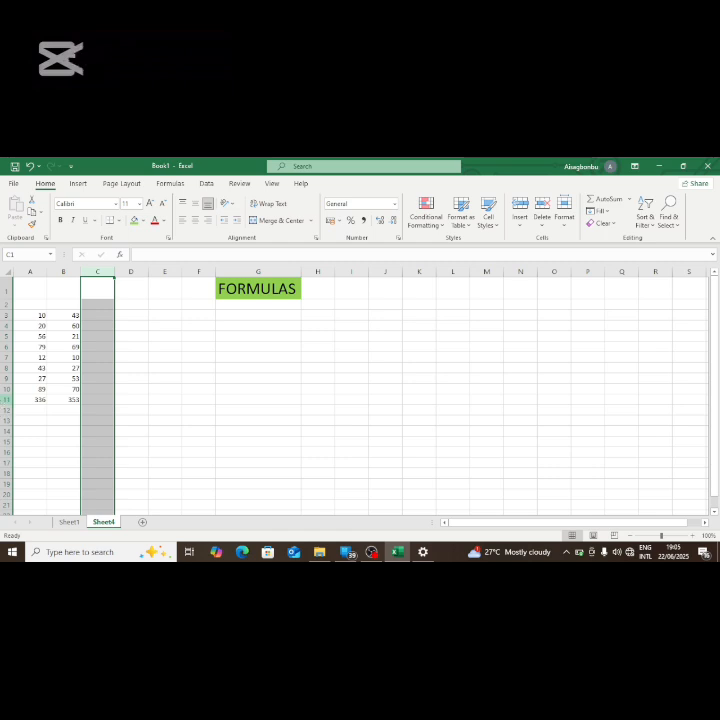
pyautogui.click(6, 399)
pyautogui.press('Delete')
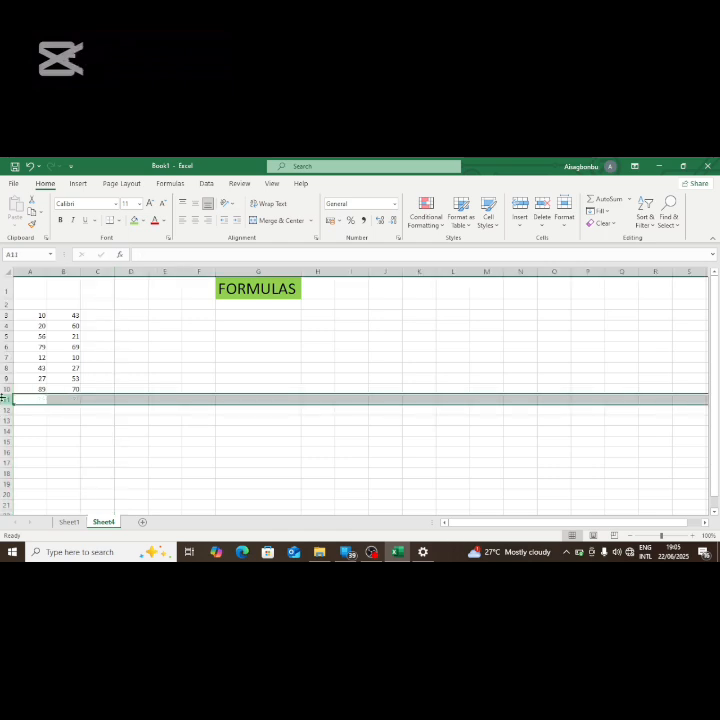
# Try the formula =A3-A3 in cell C3 and clear the cell again
pyautogui.click(86, 317)
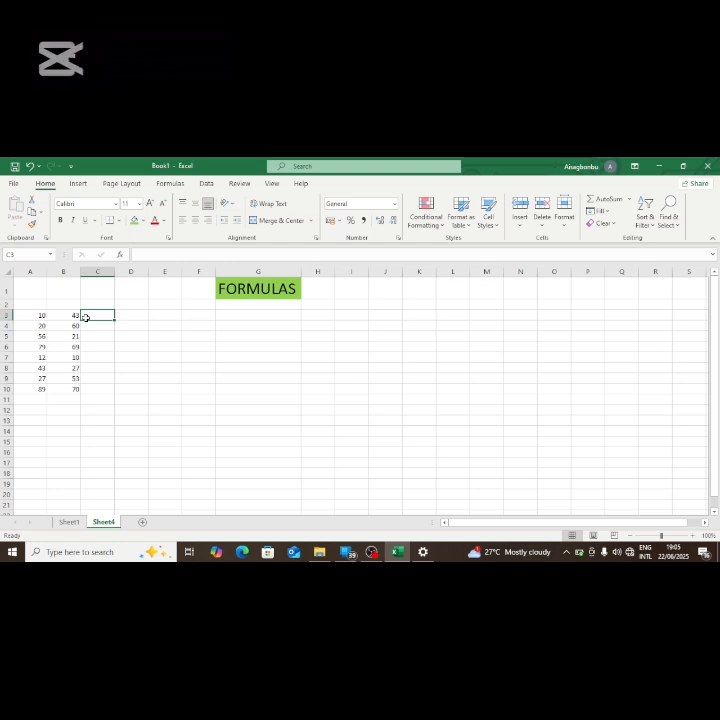
pyautogui.write('=')
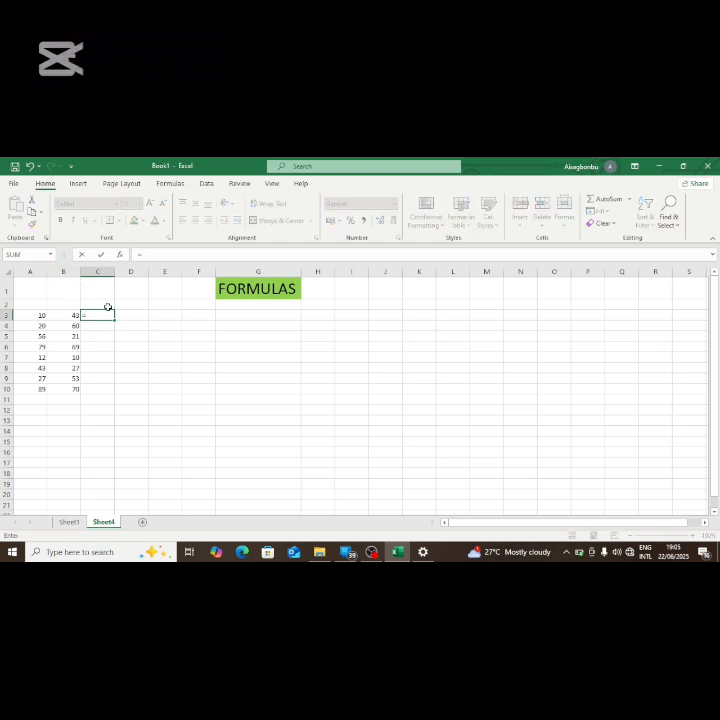
pyautogui.click(29, 315)
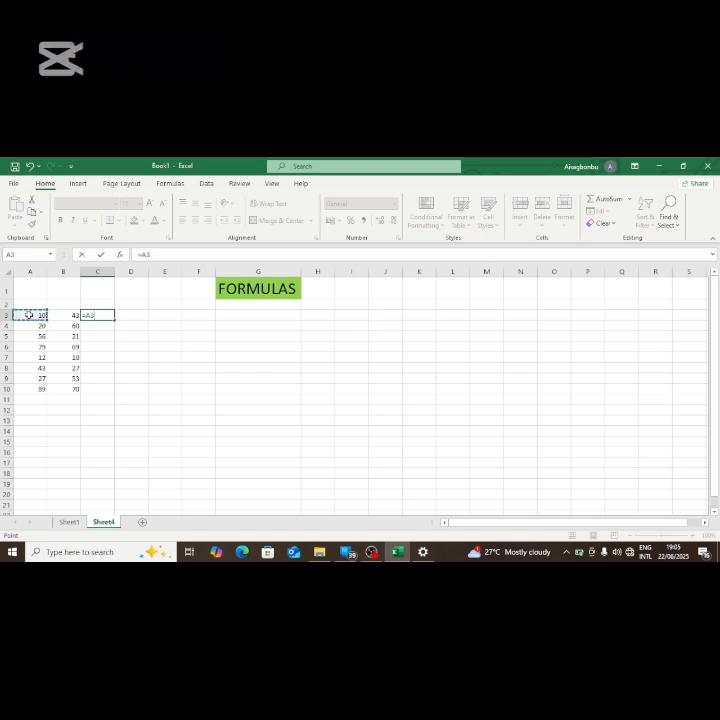
pyautogui.write('+')
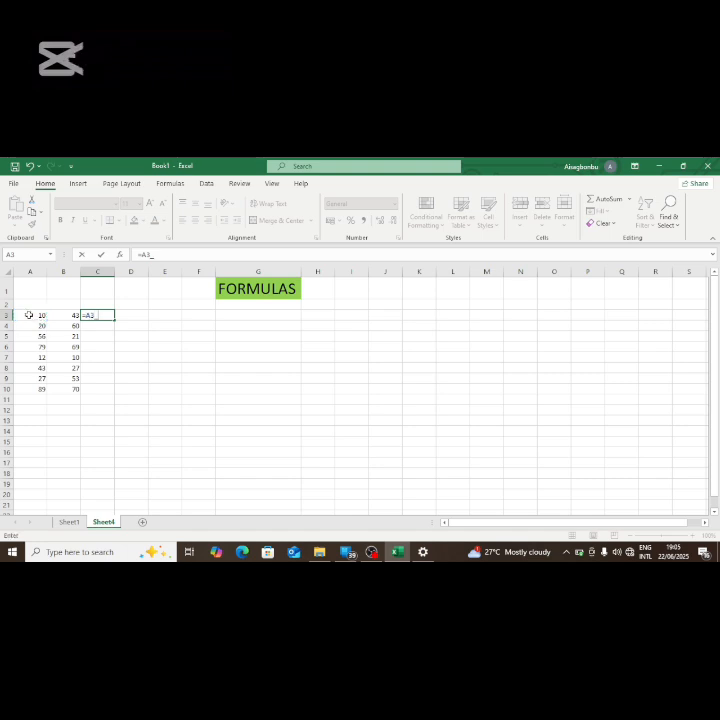
pyautogui.press('BackSpace')
pyautogui.click(29, 315)
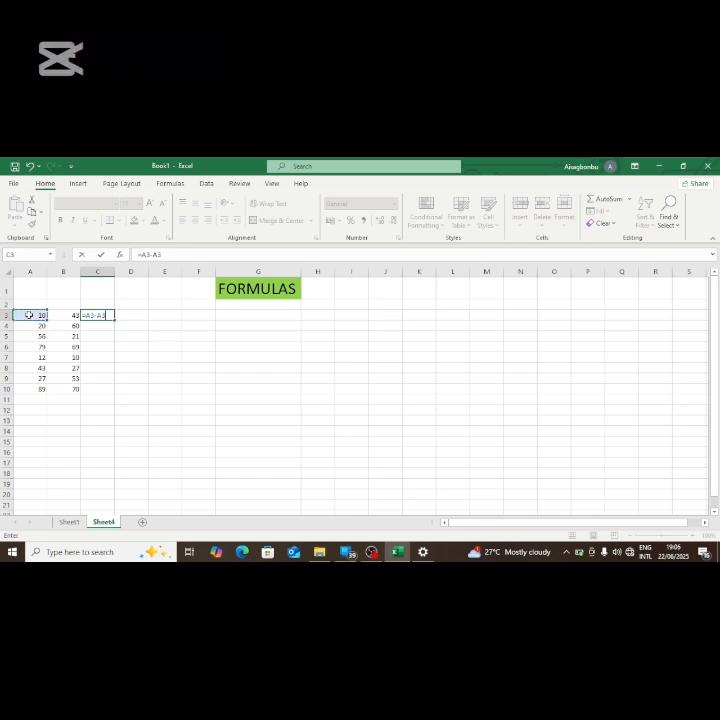
pyautogui.click(29, 315)
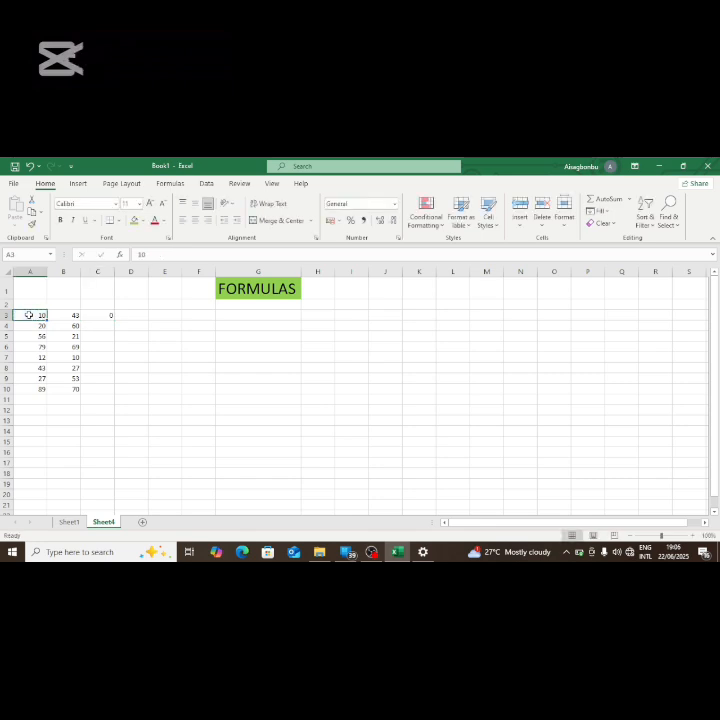
pyautogui.click(107, 313)
pyautogui.press('Delete')
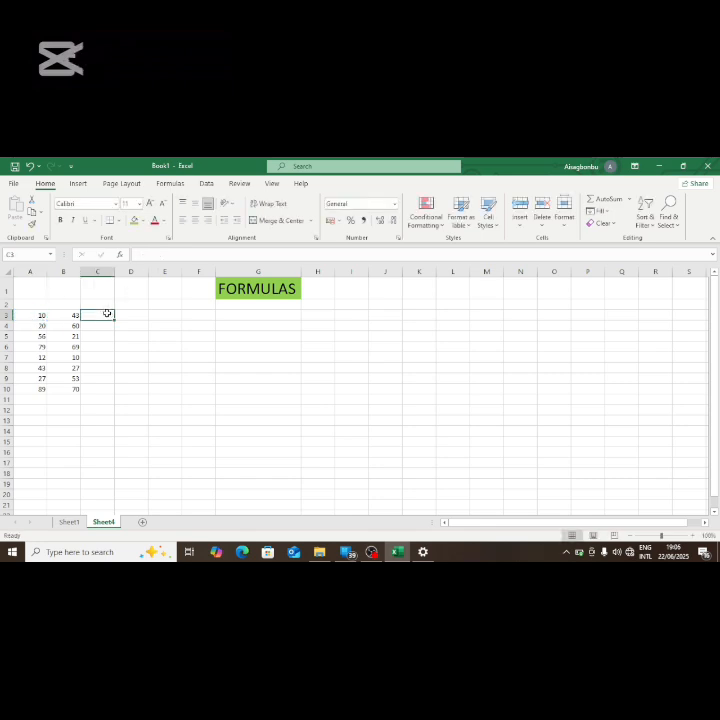
# Subtract B3 from A3 in cell C3 with the formula =A3-B3 and reselect the cell
pyautogui.write('=')
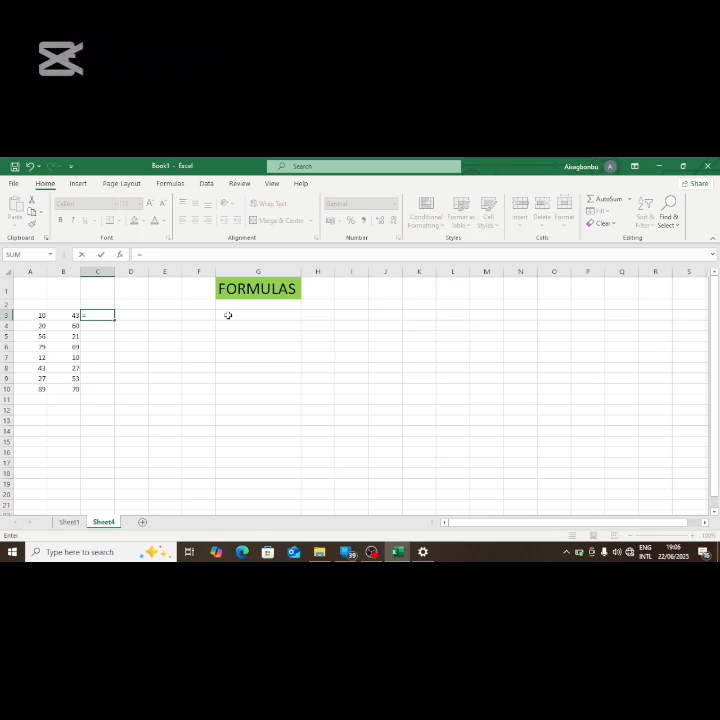
pyautogui.click(29, 315)
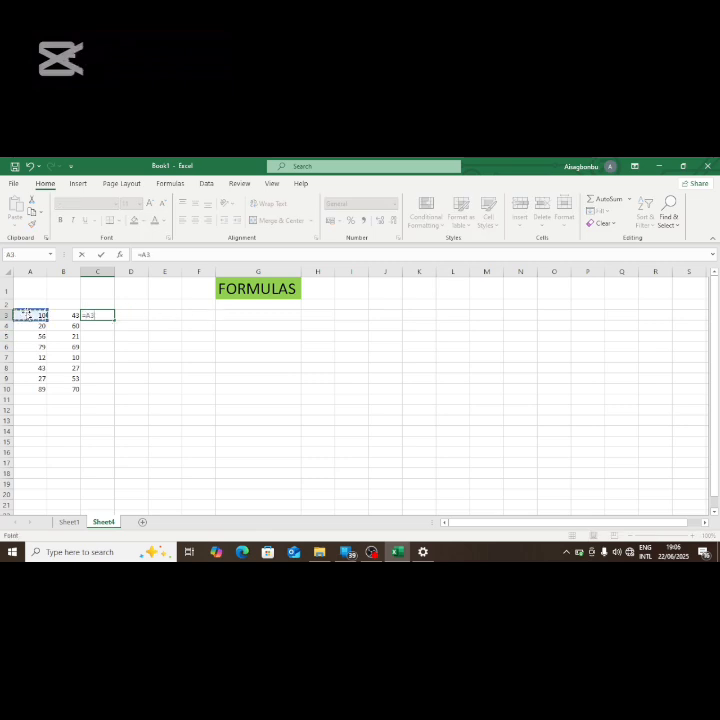
pyautogui.write('-')
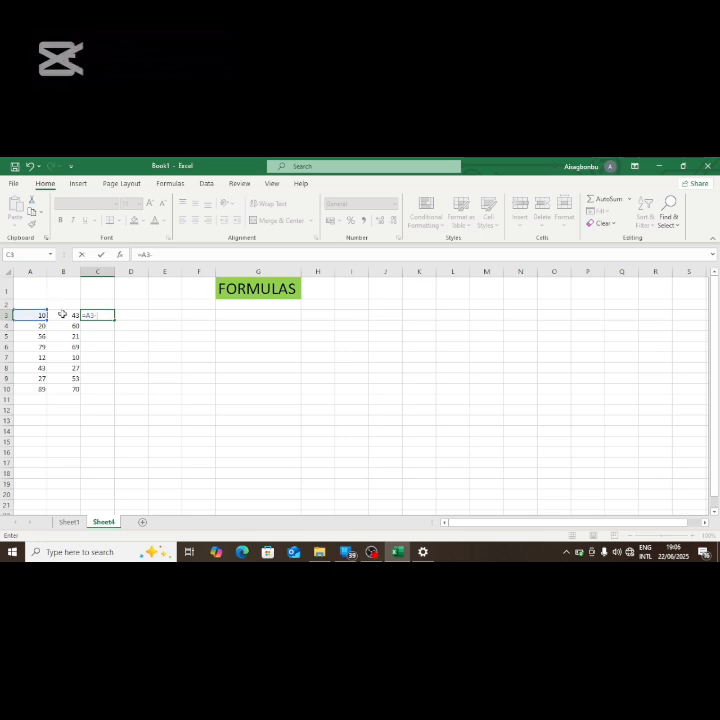
pyautogui.click(63, 315)
pyautogui.press('Return')
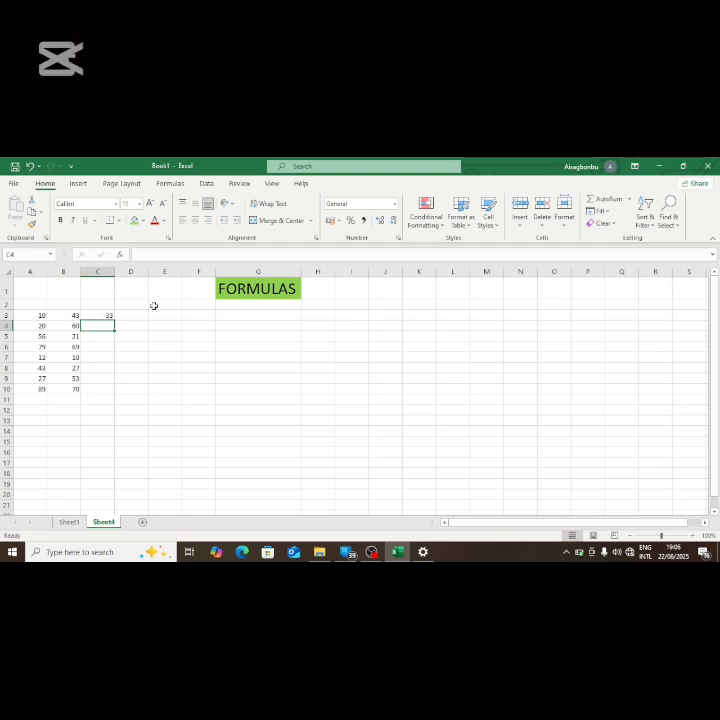
pyautogui.click(99, 315)
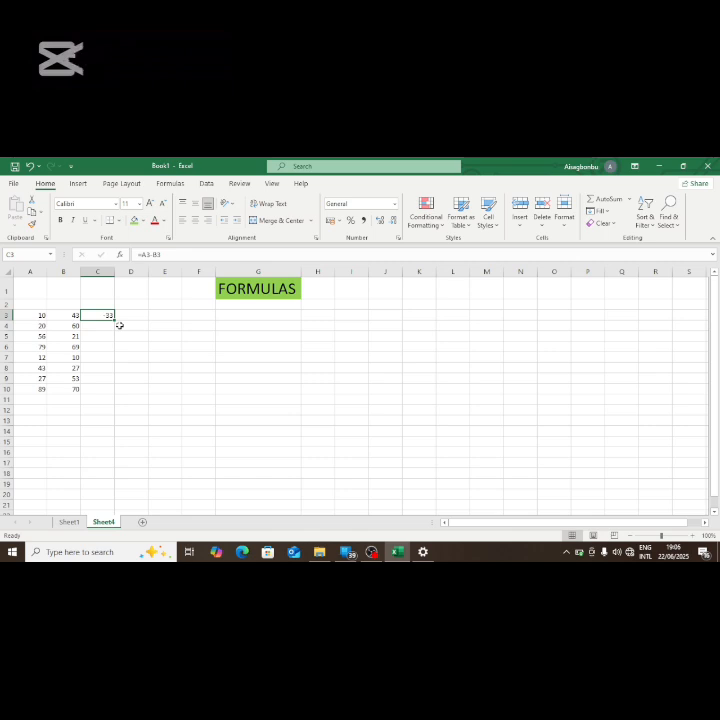
# Open Insert Function for cell D4 and look through the most recently used and complete function lists for a subtraction function
pyautogui.click(119, 325)
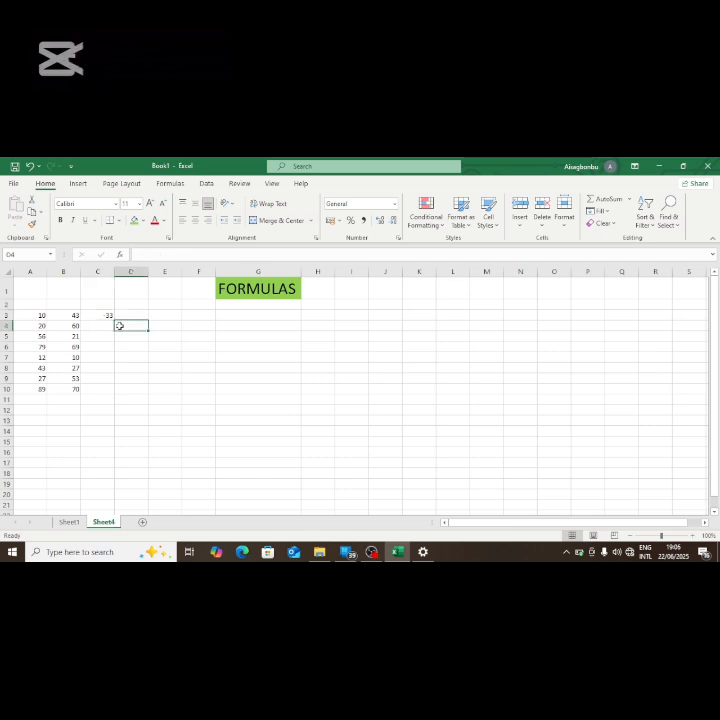
pyautogui.click(120, 254)
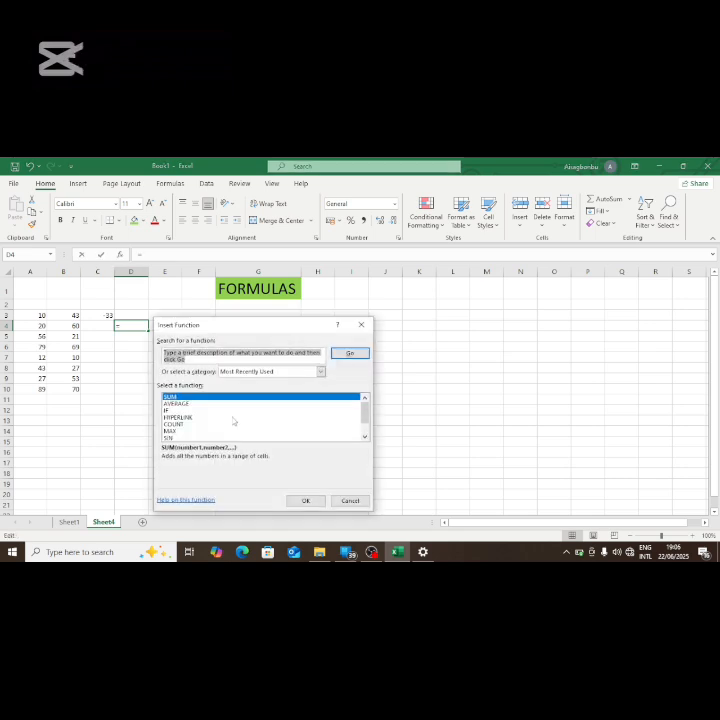
pyautogui.click(365, 438)
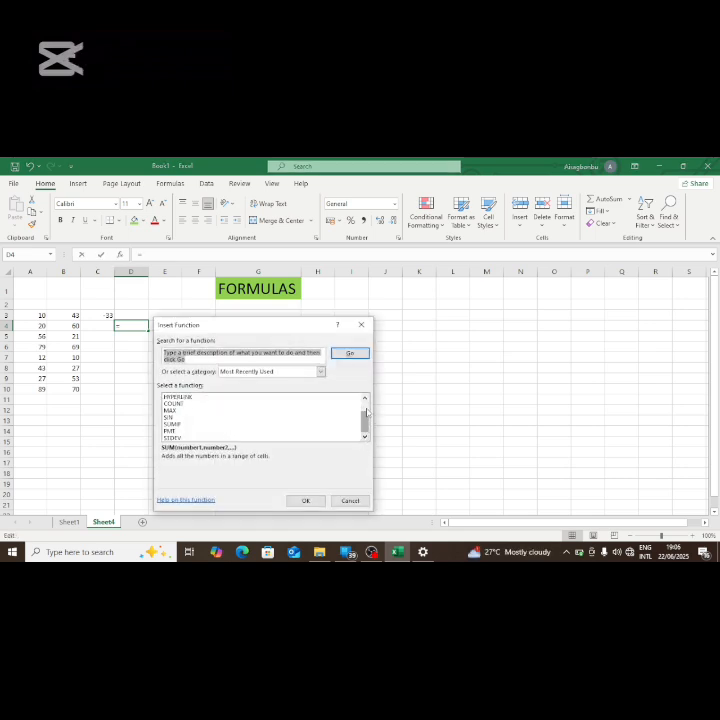
pyautogui.click(365, 397)
pyautogui.click(365, 397)
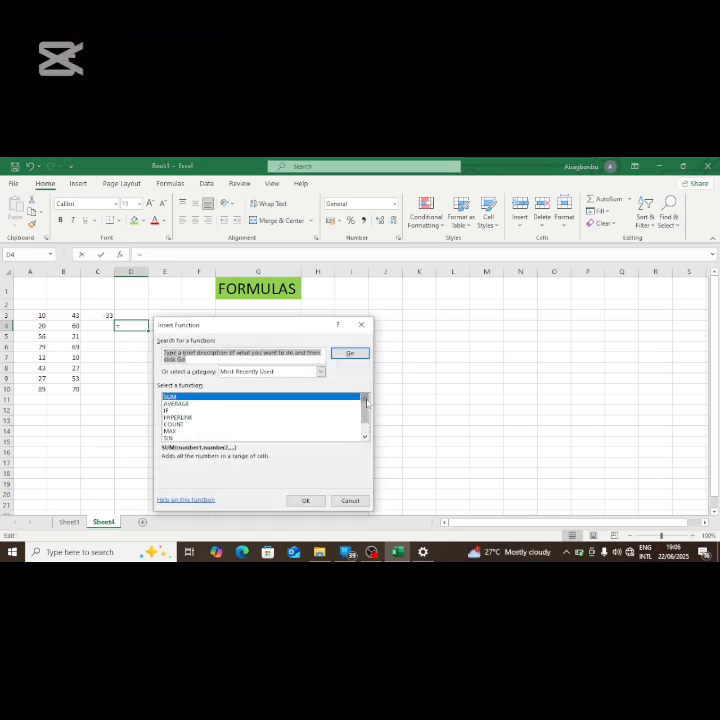
pyautogui.click(320, 371)
pyautogui.click(311, 389)
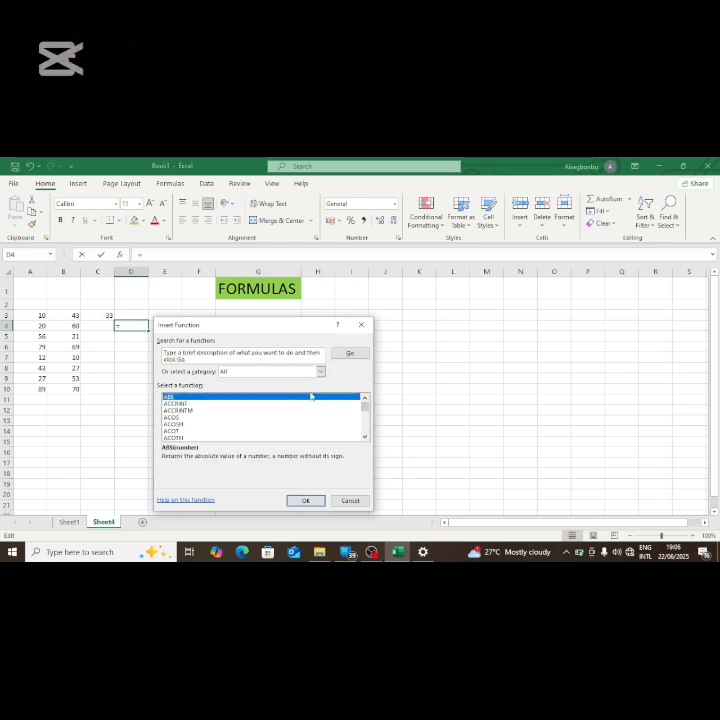
pyautogui.click(365, 438)
pyautogui.click(365, 438)
pyautogui.click(365, 438)
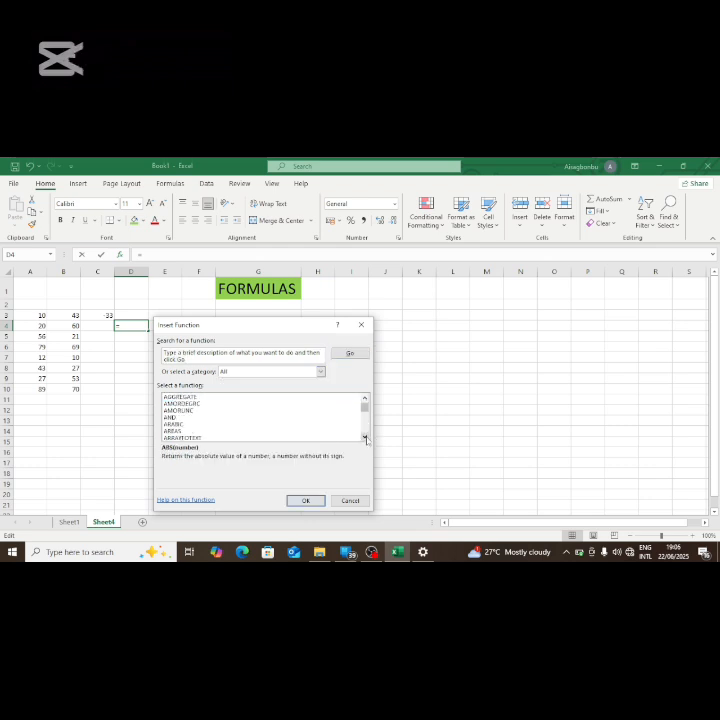
pyautogui.click(365, 438)
pyautogui.click(365, 438)
pyautogui.click(365, 438)
pyautogui.click(365, 438)
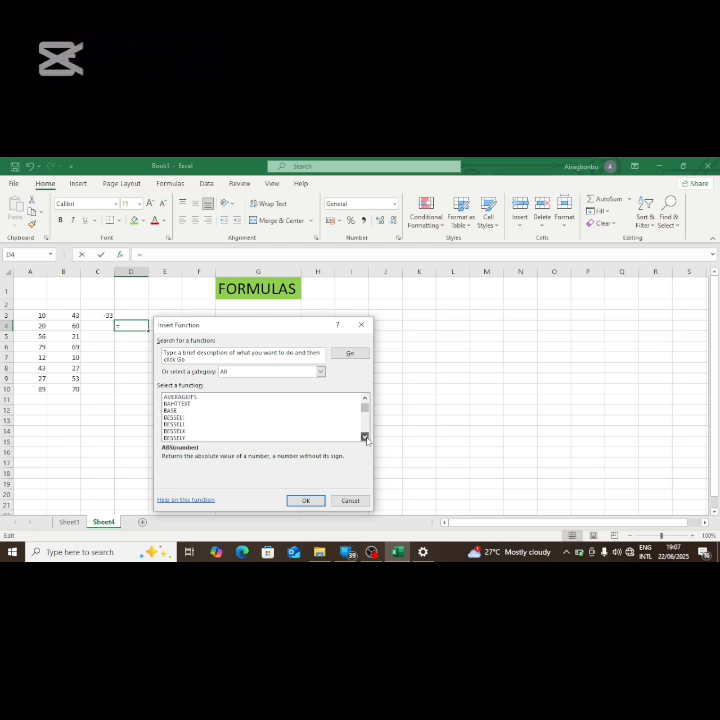
pyautogui.click(365, 438)
# Search the available functions for a subtraction function and replace the search text with "Subtract"
pyautogui.click(281, 357)
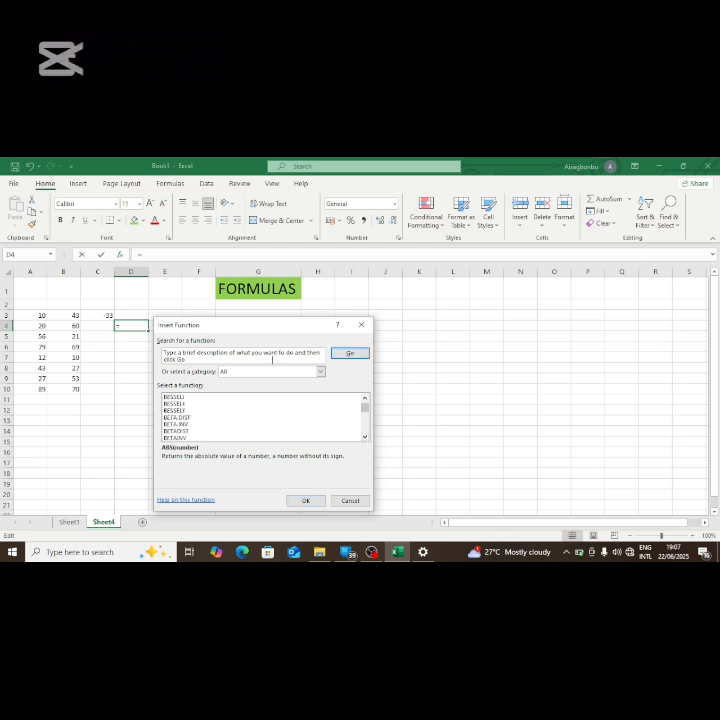
pyautogui.press('BackSpace')
pyautogui.press('BackSpace')
pyautogui.press('BackSpace')
pyautogui.press('BackSpace')
pyautogui.press('BackSpace')
pyautogui.press('BackSpace')
pyautogui.press('BackSpace')
pyautogui.press('BackSpace')
pyautogui.press('BackSpace')
pyautogui.press('BackSpace')
pyautogui.press('BackSpace')
pyautogui.press('BackSpace')
pyautogui.press('BackSpace')
pyautogui.press('BackSpace')
pyautogui.press('BackSpace')
pyautogui.press('BackSpace')
pyautogui.press('BackSpace')
pyautogui.press('BackSpace')
pyautogui.press('BackSpace')
pyautogui.press('BackSpace')
pyautogui.press('BackSpace')
pyautogui.press('BackSpace')
pyautogui.press('BackSpace')
pyautogui.press('BackSpace')
pyautogui.press('BackSpace')
pyautogui.press('BackSpace')
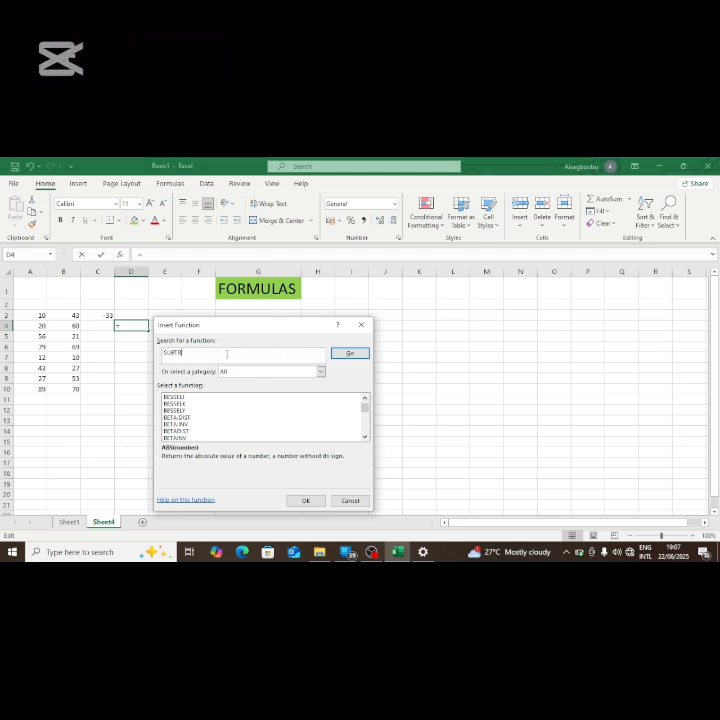
pyautogui.write('SUBTRa')
pyautogui.press('Return')
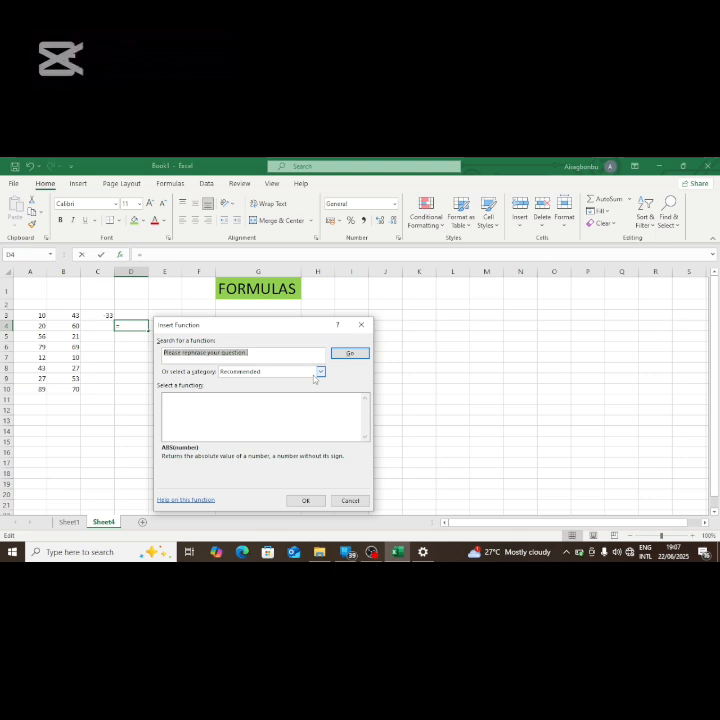
pyautogui.write('Subt')
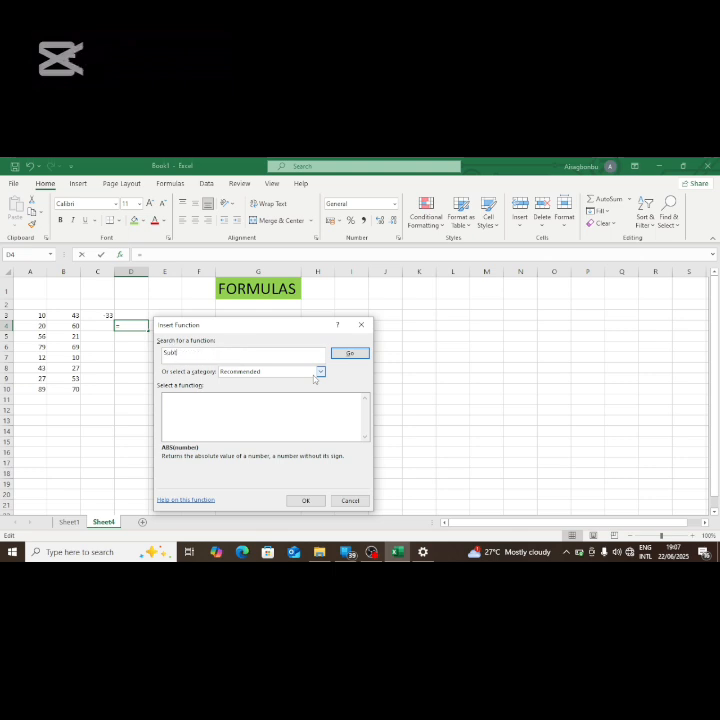
pyautogui.write('ract')
# Try the ABS function from the All category in cell D4 with A4-B4 as its number, and clear the cell again
pyautogui.click(320, 372)
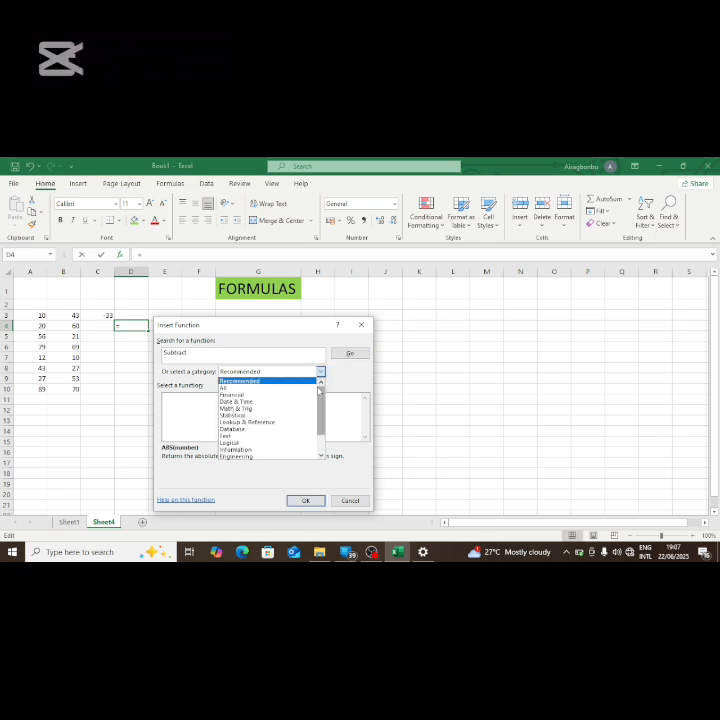
pyautogui.click(312, 389)
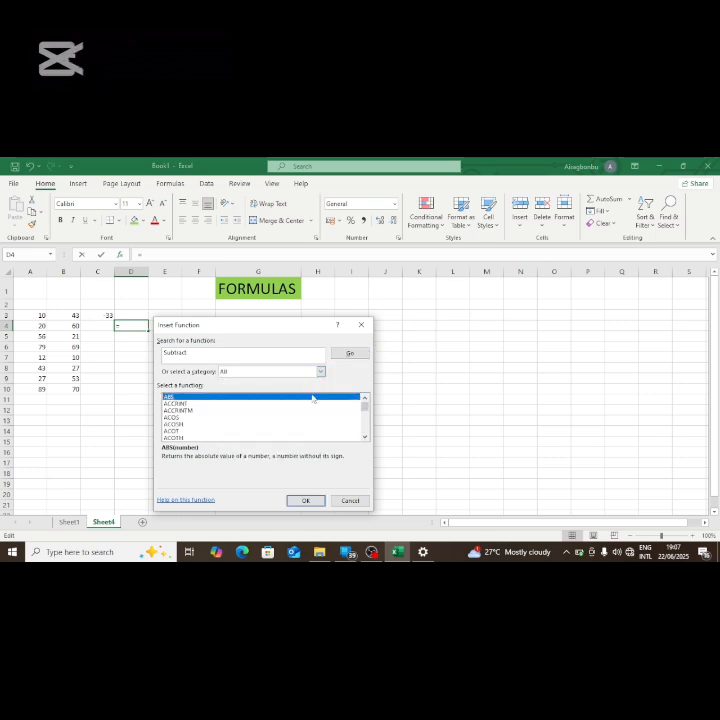
pyautogui.click(310, 500)
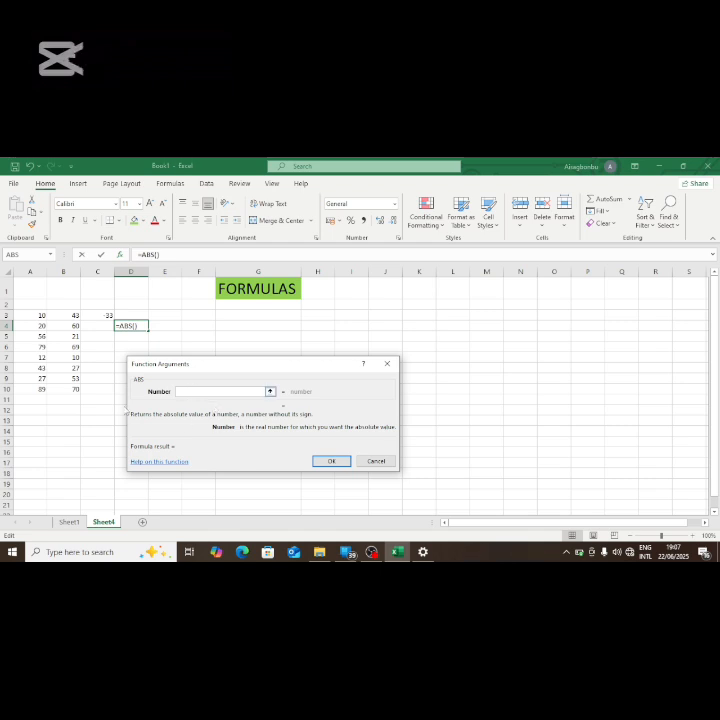
pyautogui.click(38, 330)
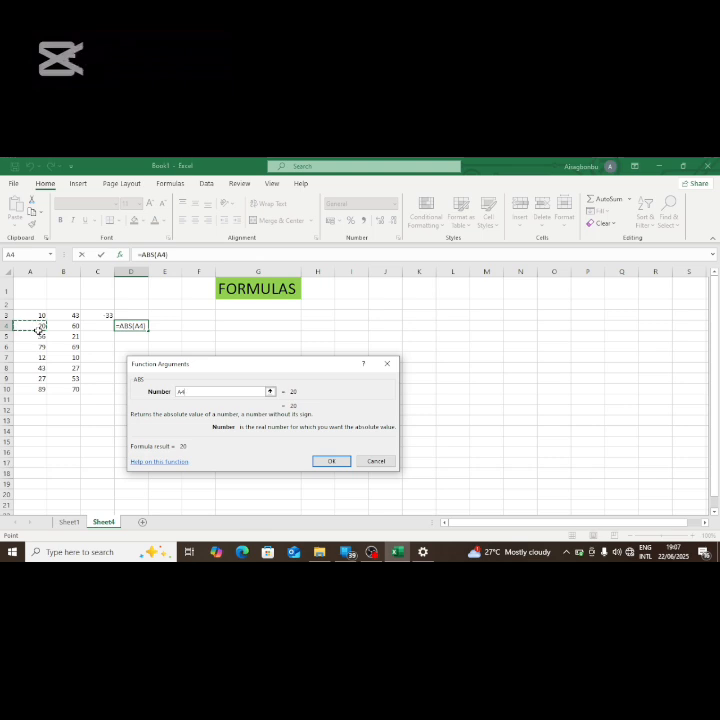
pyautogui.write('-')
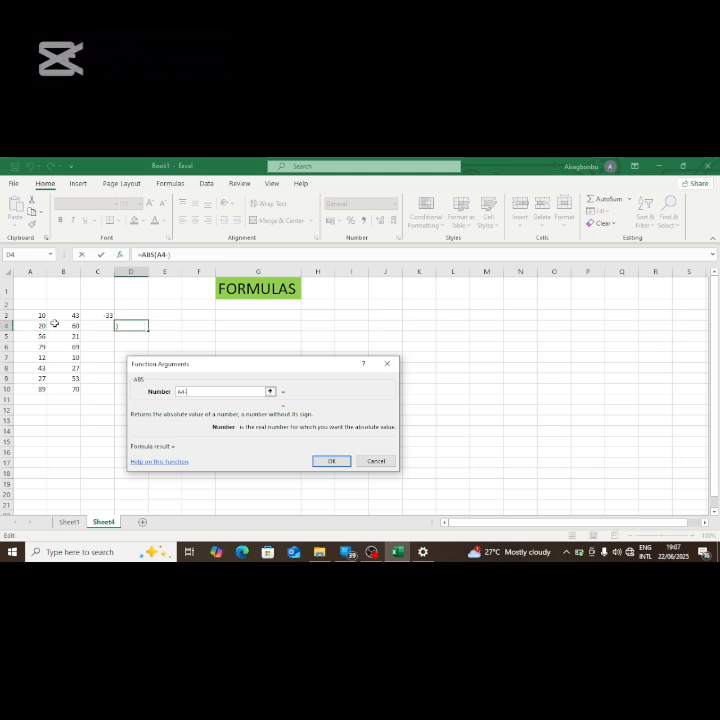
pyautogui.click(72, 325)
pyautogui.press('Return')
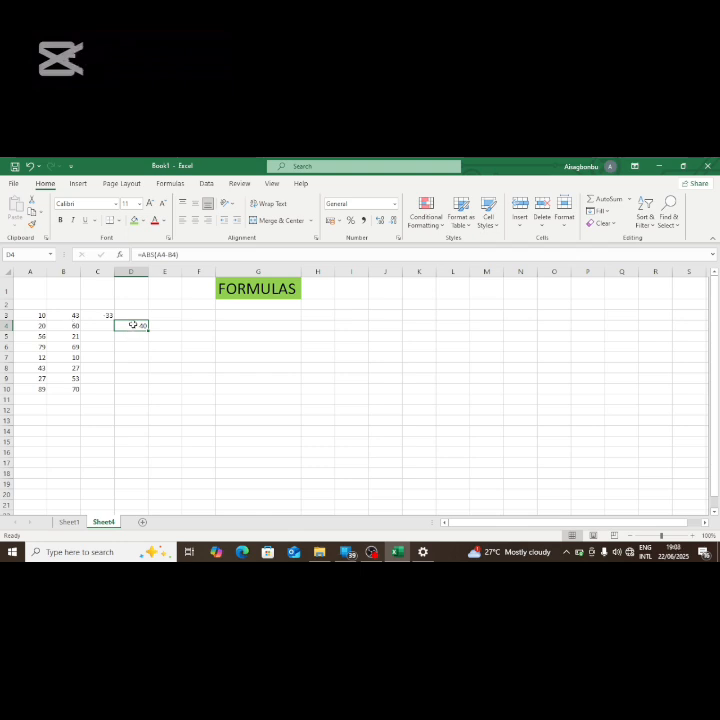
pyautogui.press('BackSpace')
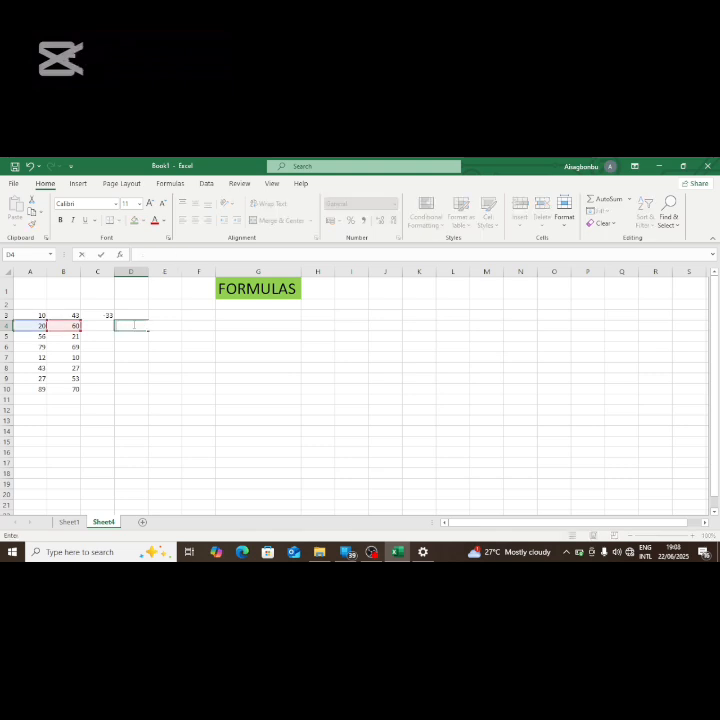
pyautogui.click(104, 324)
# Enter the subtraction formula =A3-B3 in cell C3 again
pyautogui.click(104, 313)
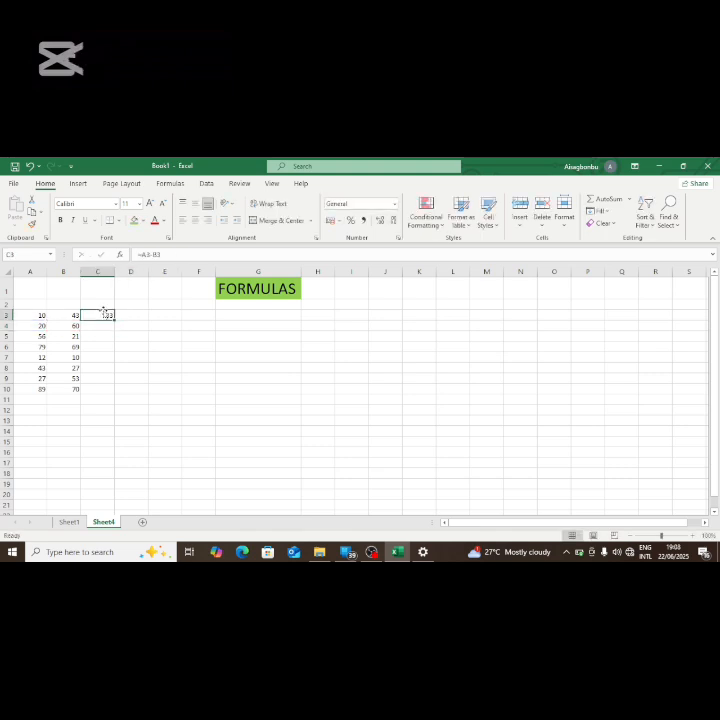
pyautogui.write('=')
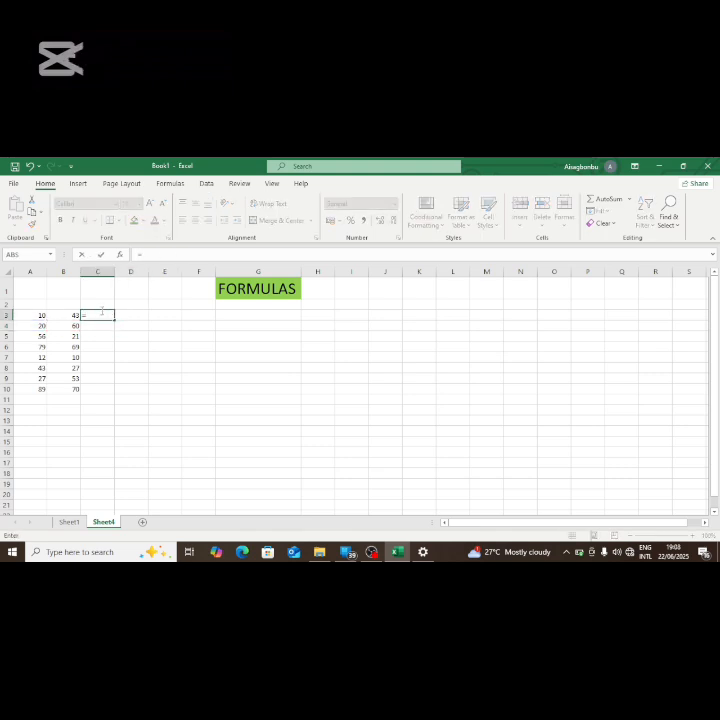
pyautogui.click(40, 314)
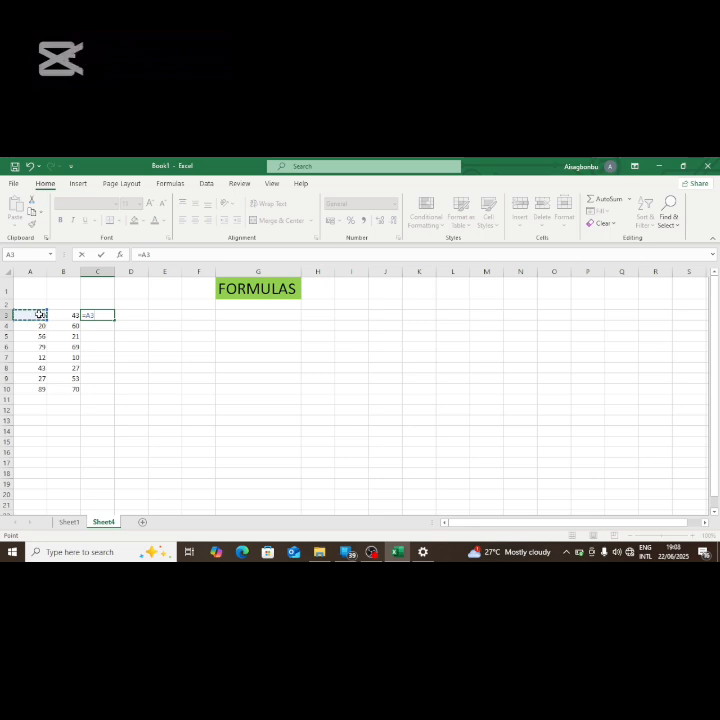
pyautogui.write('-')
pyautogui.click(74, 315)
pyautogui.press('Return')
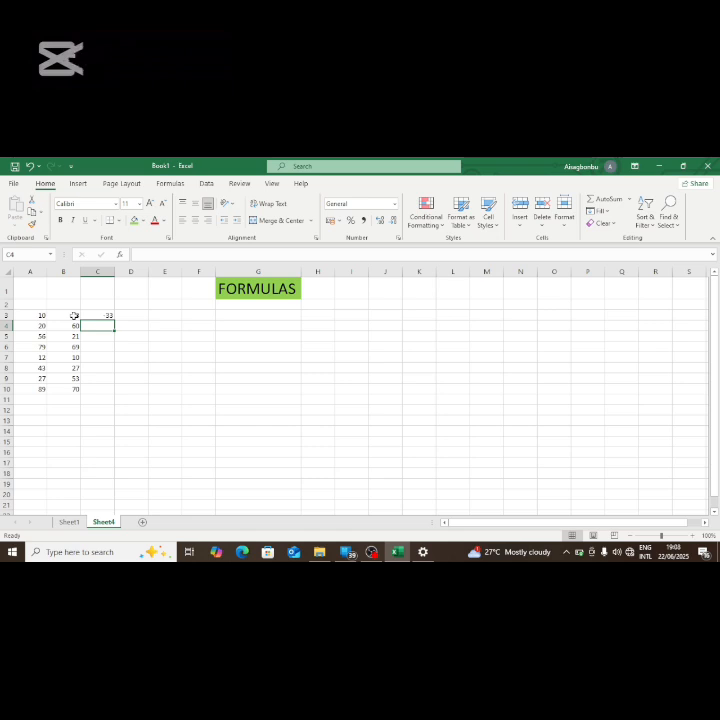
pyautogui.click(630, 199)
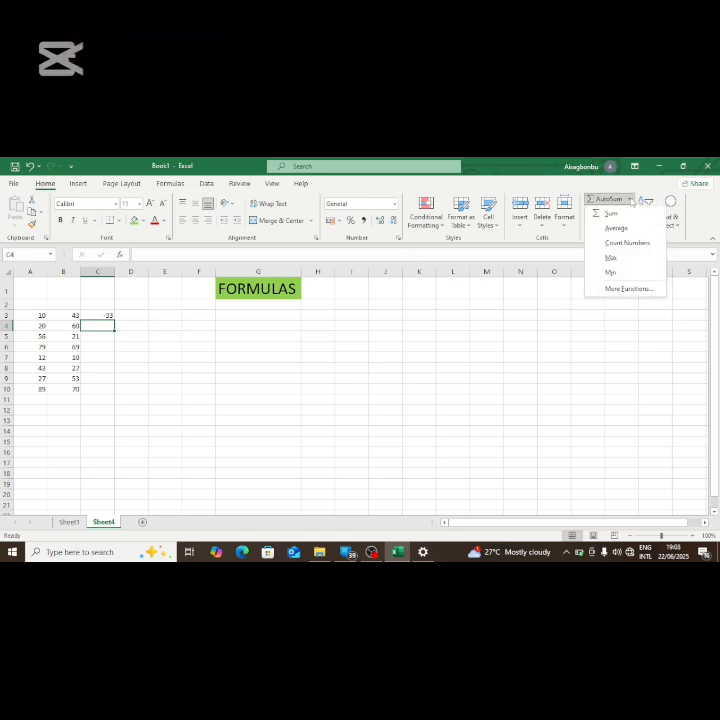
pyautogui.click(628, 289)
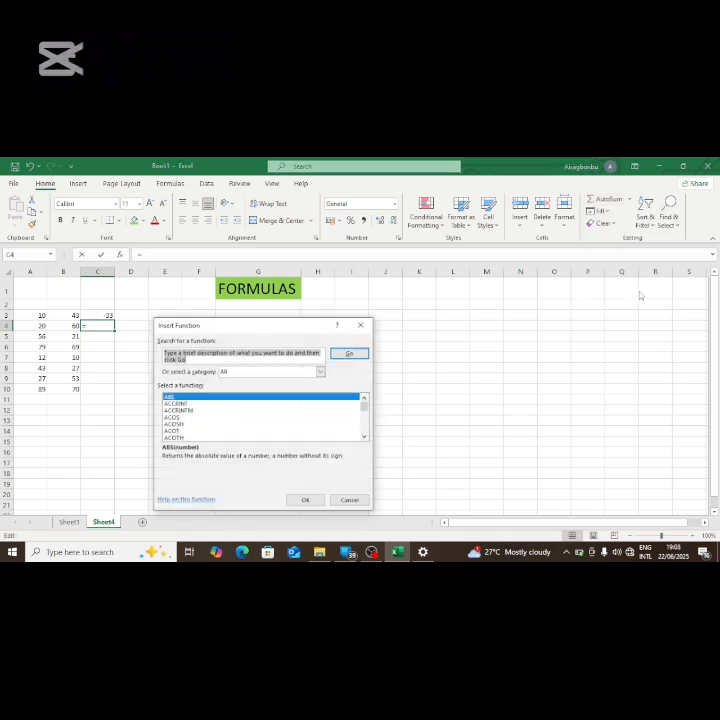
pyautogui.click(364, 327)
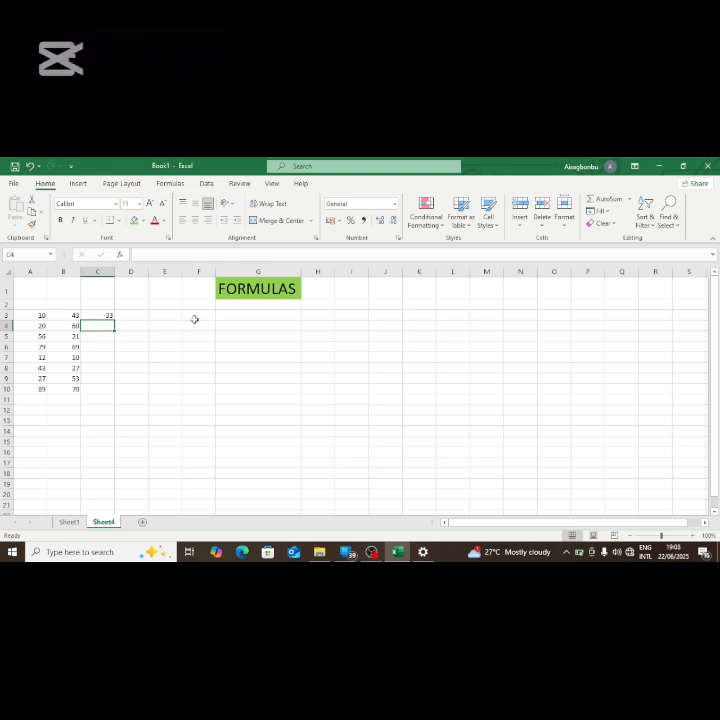
# Clear the subtraction formula from cell C3
pyautogui.click(104, 316)
pyautogui.doubleClick(104, 316)
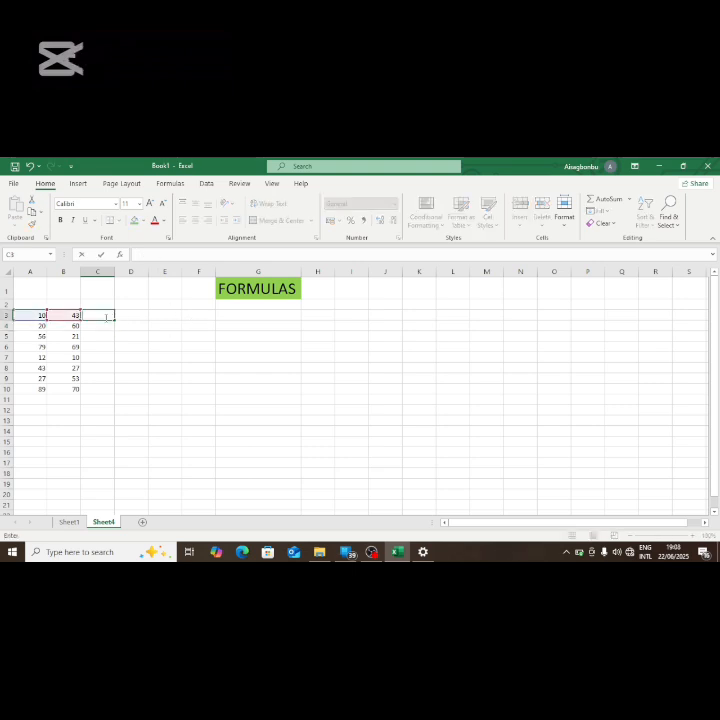
pyautogui.press('Escape')
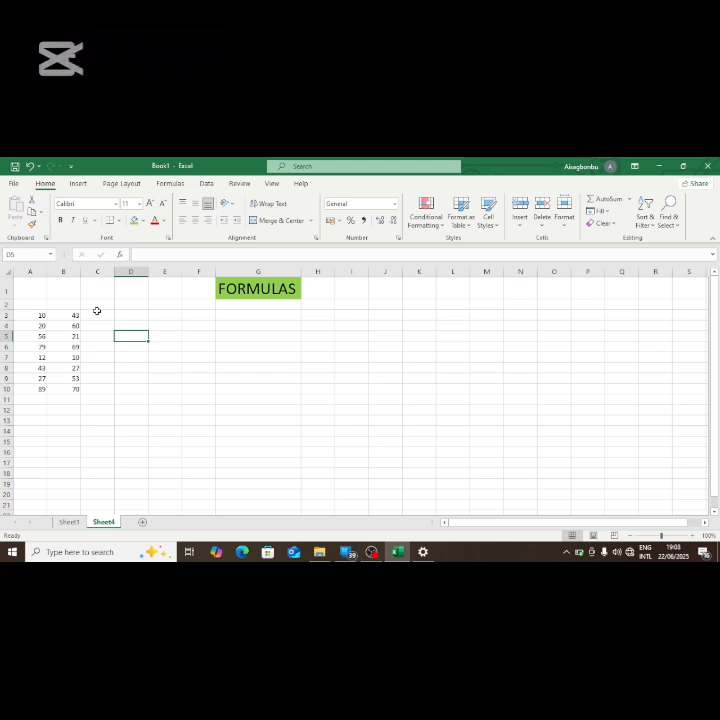
# Multiply A3 by B3 in cell C3 with the formula =A3*B3 and fill it down to C10
pyautogui.write('=')
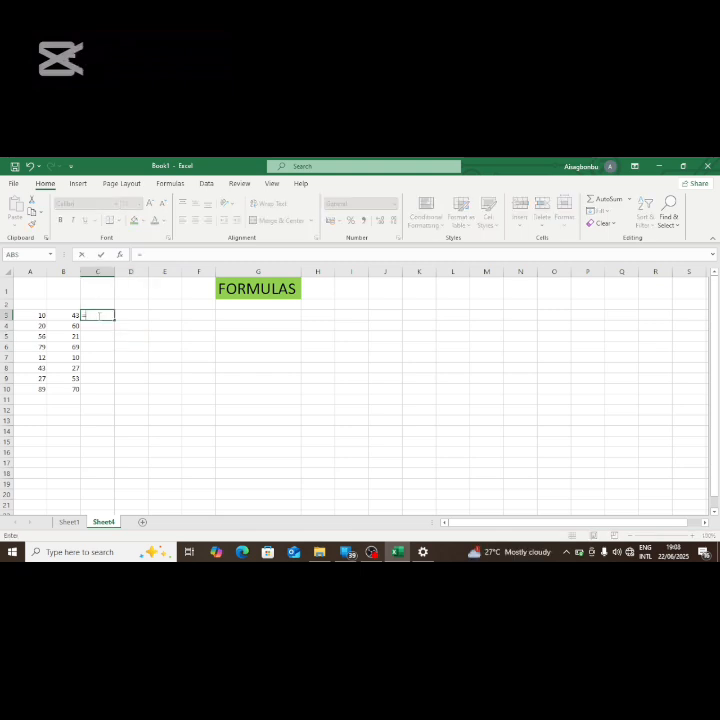
pyautogui.click(40, 316)
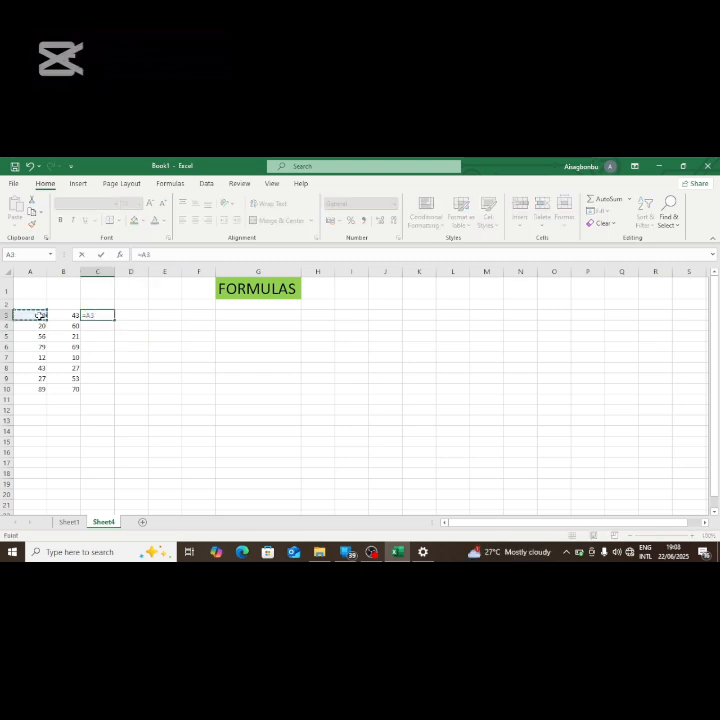
pyautogui.write('*')
pyautogui.click(74, 314)
pyautogui.press('Return')
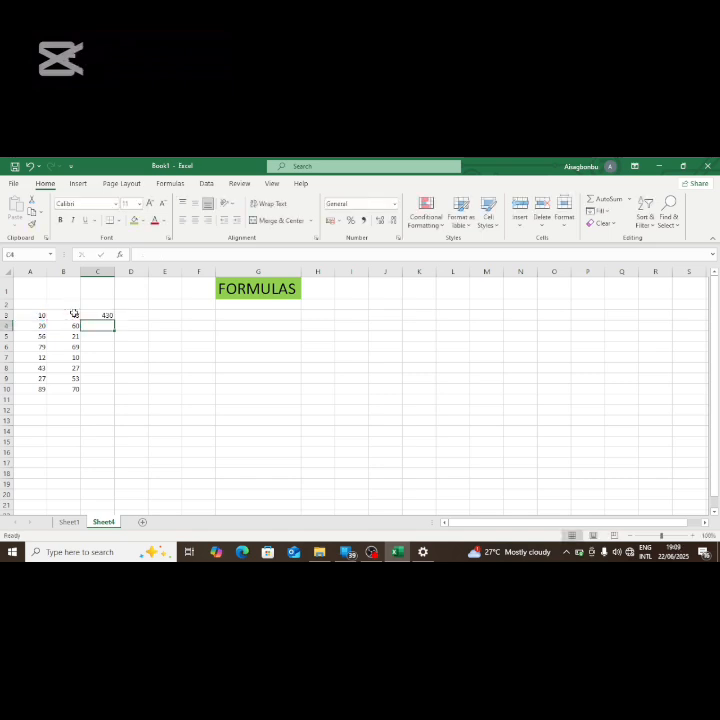
pyautogui.click(106, 315)
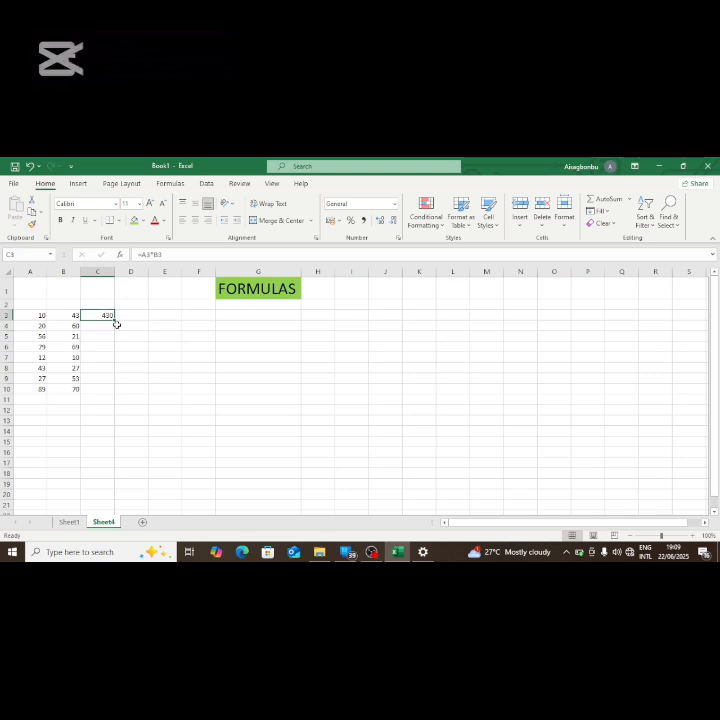
pyautogui.moveTo(114, 318); pyautogui.dragTo(116, 393)
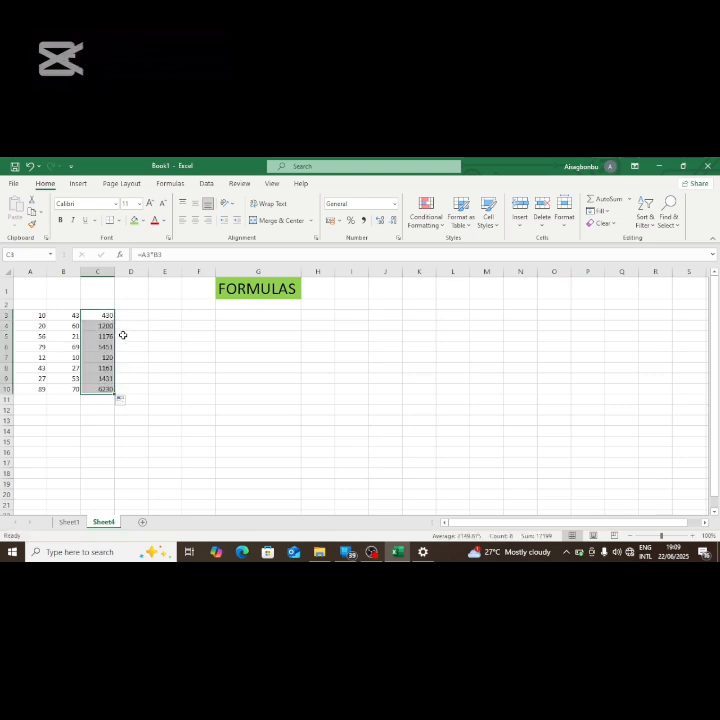
# Copy the products in C3:C10 and paste them back in place as values only
pyautogui.rightClick(106, 356)
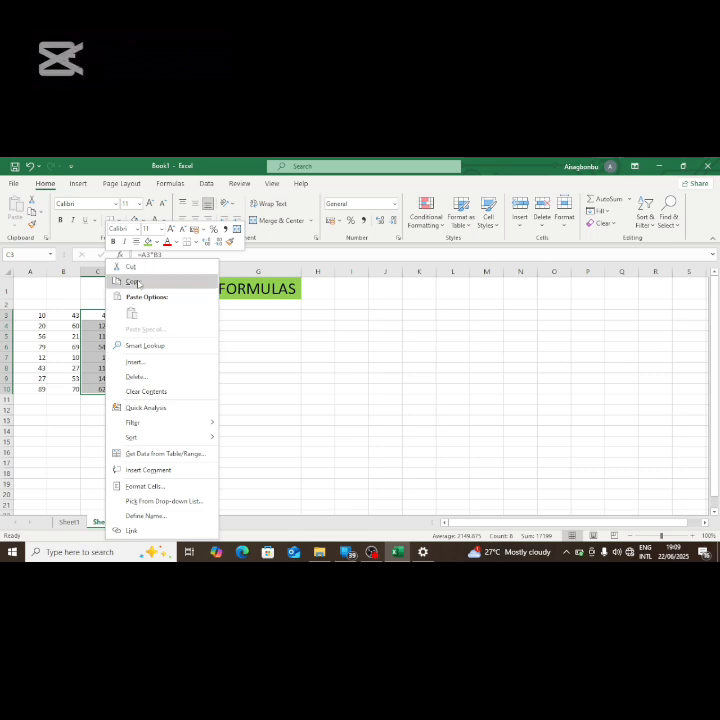
pyautogui.click(116, 257)
pyautogui.rightClick(95, 340)
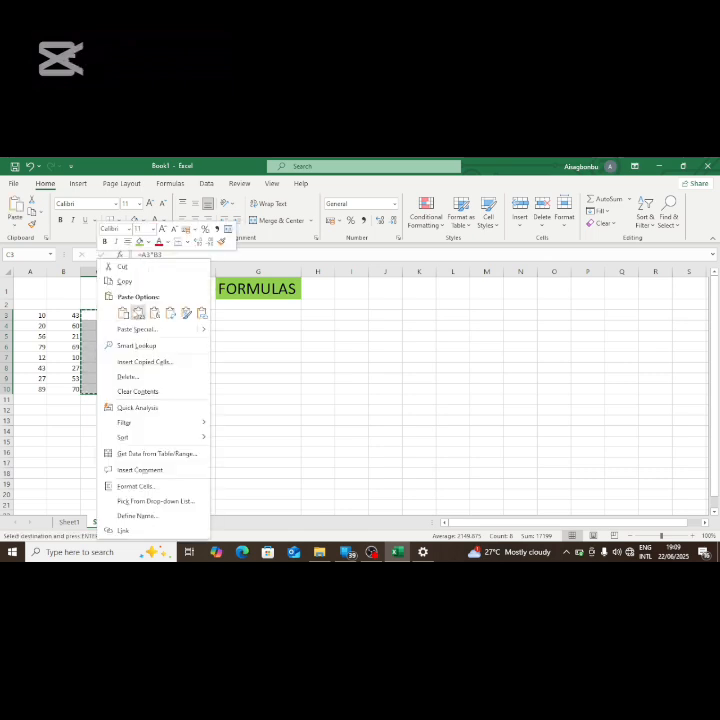
pyautogui.click(132, 309)
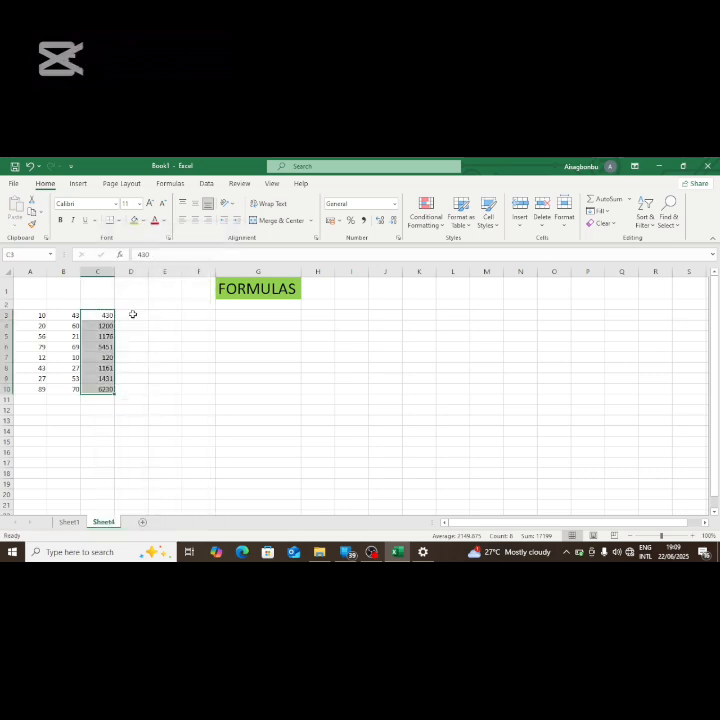
# Open the Insert Function dialog for cell D3 and search for a "Multiplication" function
pyautogui.click(133, 313)
pyautogui.click(121, 256)
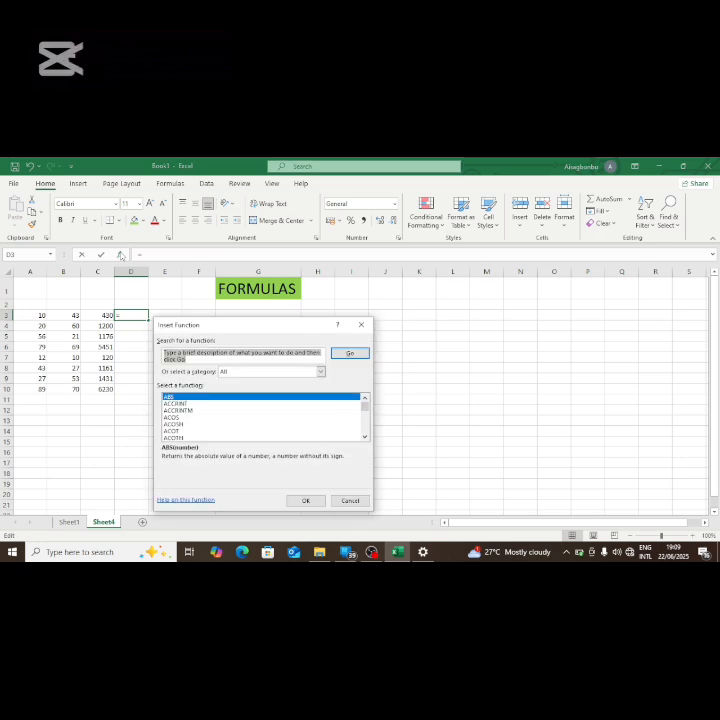
pyautogui.click(240, 360)
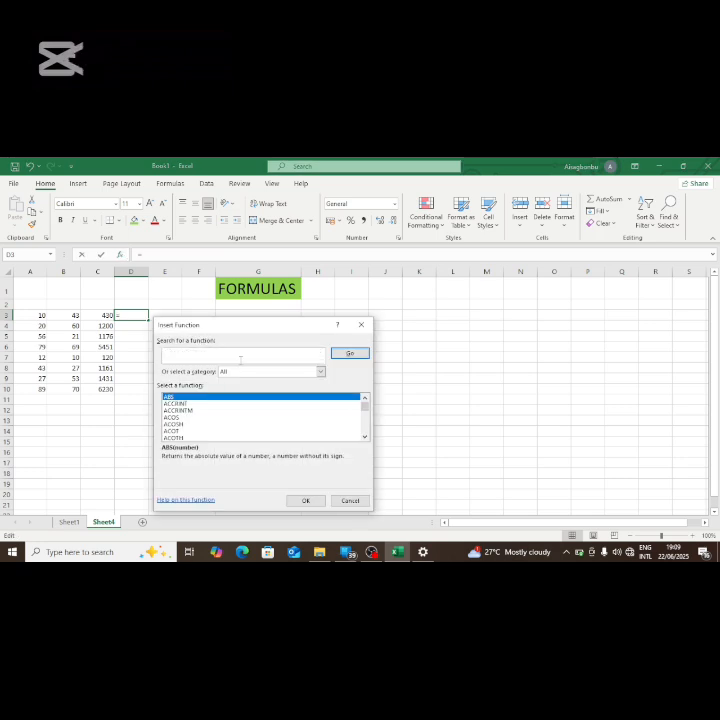
pyautogui.write('Multiplication')
pyautogui.click(352, 353)
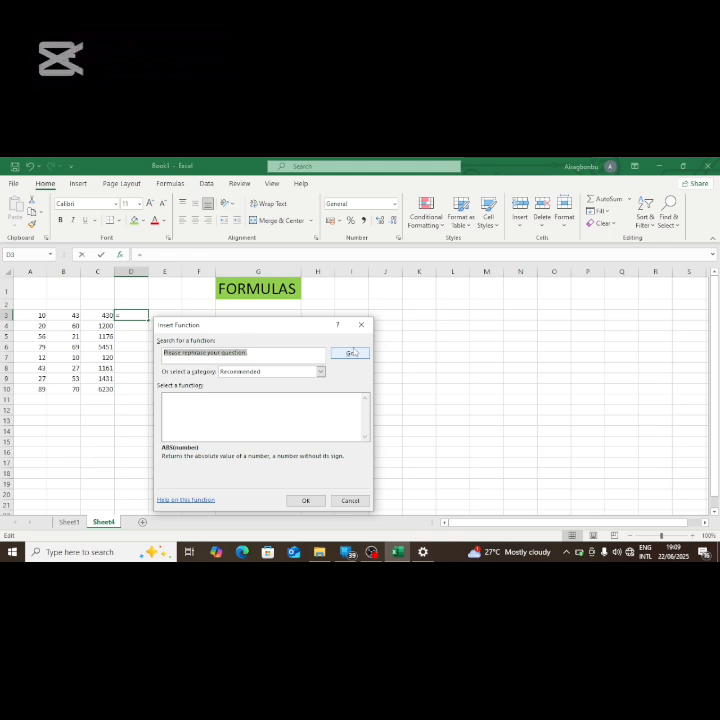
# Browse the Statistical category of functions, including the MAX, MIN and MODE entries, and close the dialog without inserting one
pyautogui.click(320, 372)
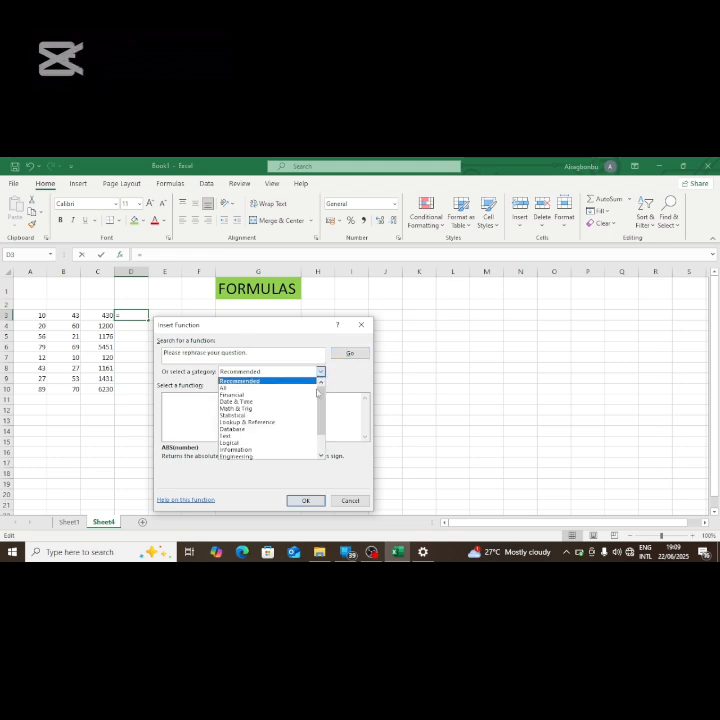
pyautogui.click(313, 415)
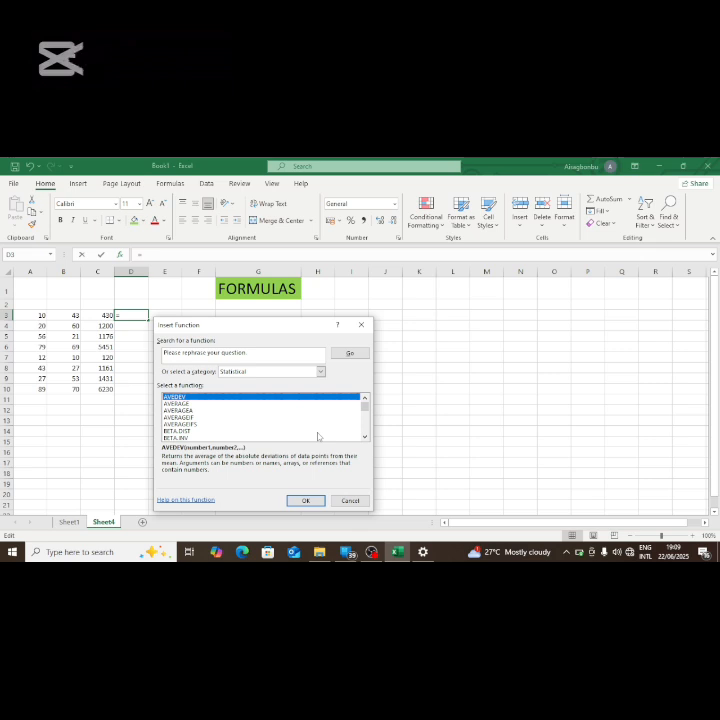
pyautogui.press('Down')
pyautogui.press('Down')
pyautogui.press('Down')
pyautogui.press('Down')
pyautogui.press('Down')
pyautogui.press('Down')
pyautogui.press('Down')
pyautogui.press('Down')
pyautogui.press('Down')
pyautogui.press('Down')
pyautogui.press('Down')
pyautogui.press('Down')
pyautogui.press('Down')
pyautogui.press('Down')
pyautogui.press('Down')
pyautogui.press('Down')
pyautogui.press('Down')
pyautogui.press('Down')
pyautogui.press('Down')
pyautogui.press('Down')
pyautogui.press('Down')
pyautogui.press('Down')
pyautogui.press('Down')
pyautogui.press('Down')
pyautogui.press('Down')
pyautogui.press('Down')
pyautogui.press('Down')
pyautogui.press('Down')
pyautogui.press('Down')
pyautogui.press('Down')
pyautogui.press('Down')
pyautogui.press('Down')
pyautogui.press('Down')
pyautogui.press('Down')
pyautogui.press('Down')
pyautogui.press('Down')
pyautogui.press('Down')
pyautogui.press('Down')
pyautogui.press('Down')
pyautogui.press('Down')
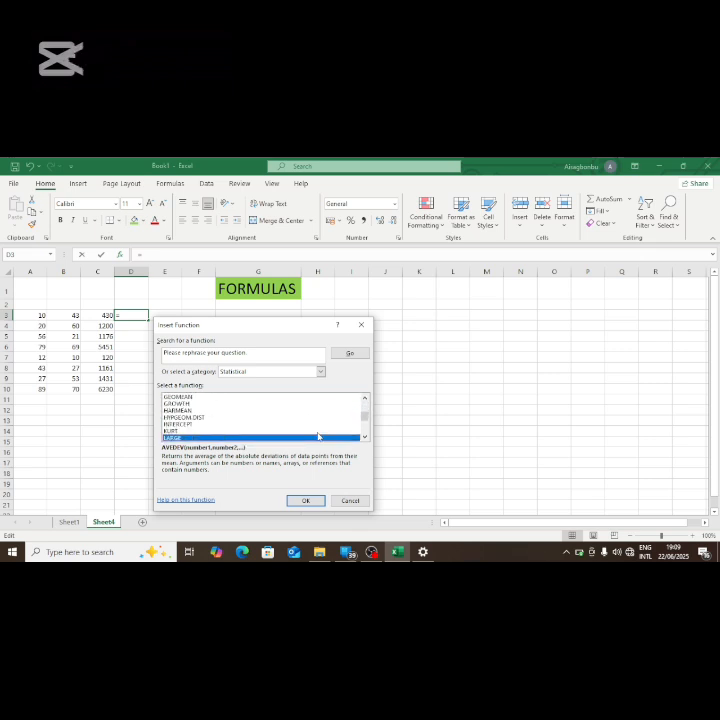
pyautogui.press('Up')
pyautogui.press('Up')
pyautogui.press('Up')
pyautogui.press('Up')
pyautogui.press('Up')
pyautogui.press('Up')
pyautogui.press('Up')
pyautogui.press('Up')
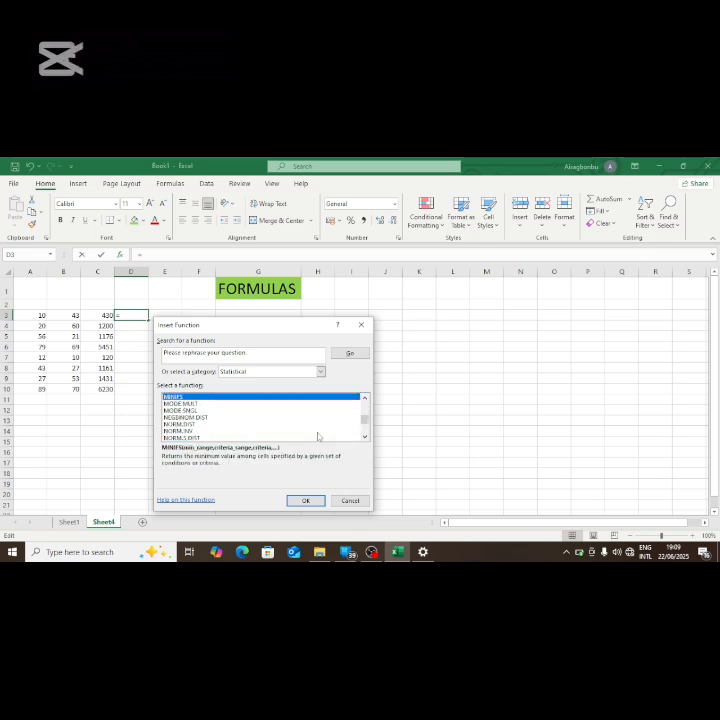
pyautogui.press('Down')
pyautogui.press('Down')
pyautogui.press('Down')
pyautogui.press('Down')
pyautogui.press('Down')
pyautogui.press('Down')
pyautogui.press('Down')
pyautogui.press('Down')
pyautogui.press('Down')
pyautogui.press('Down')
pyautogui.press('Down')
pyautogui.press('Down')
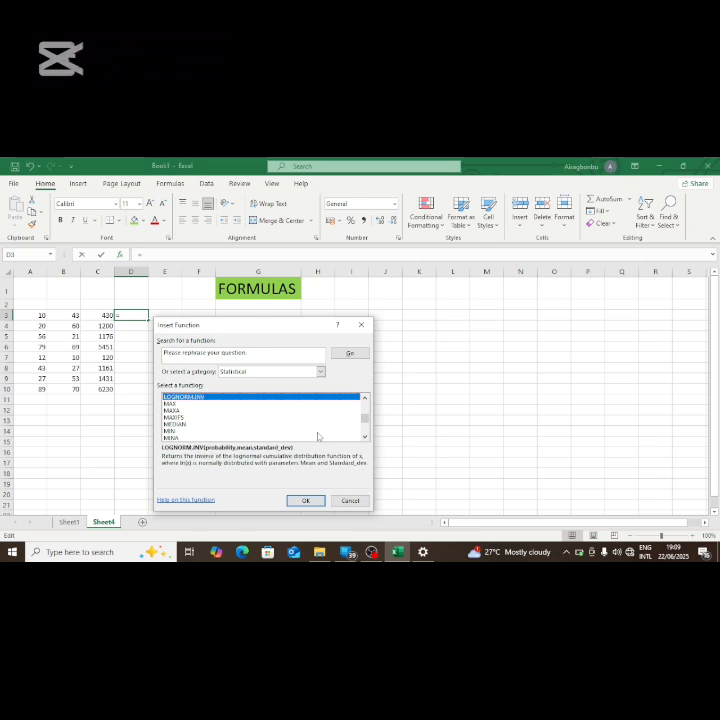
pyautogui.press('Down')
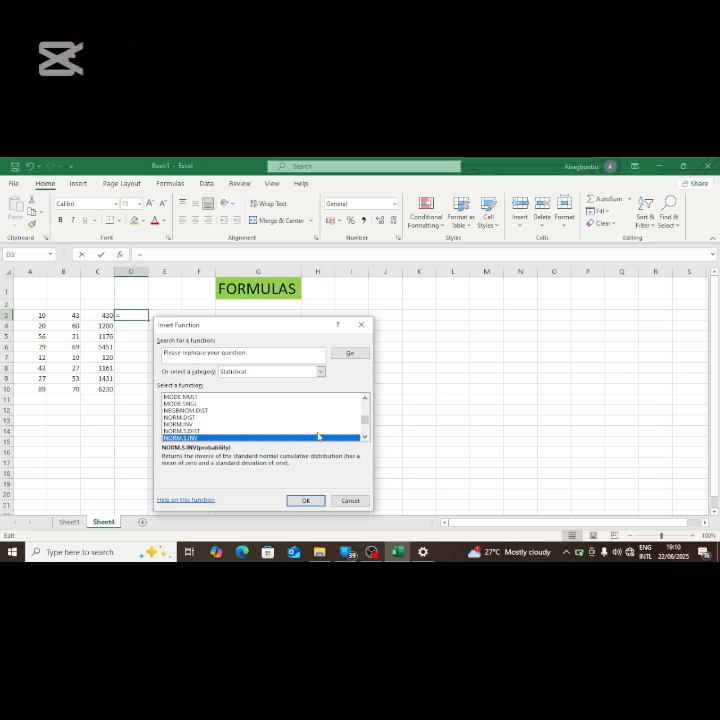
pyautogui.click(361, 325)
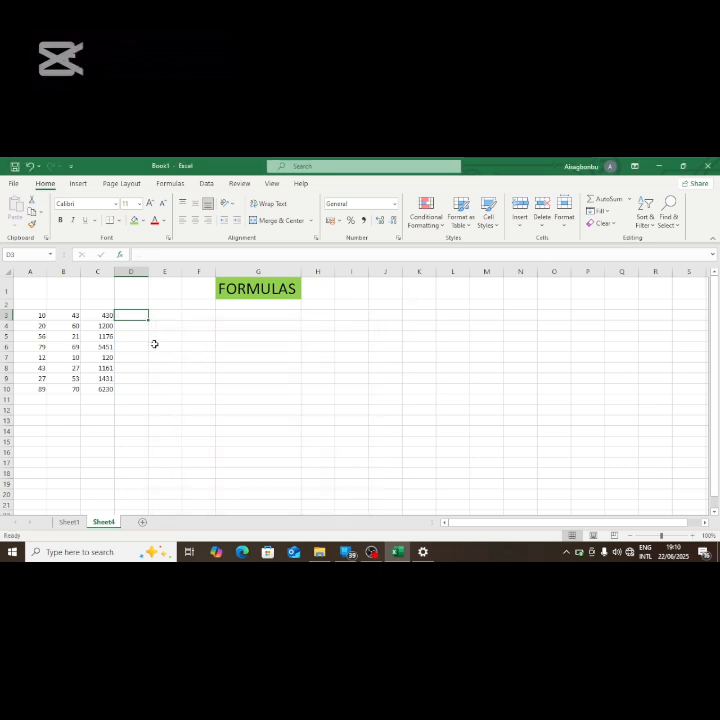
# Divide C3 by B3 in cell D3 with the formula =C3/B3
pyautogui.click(95, 314)
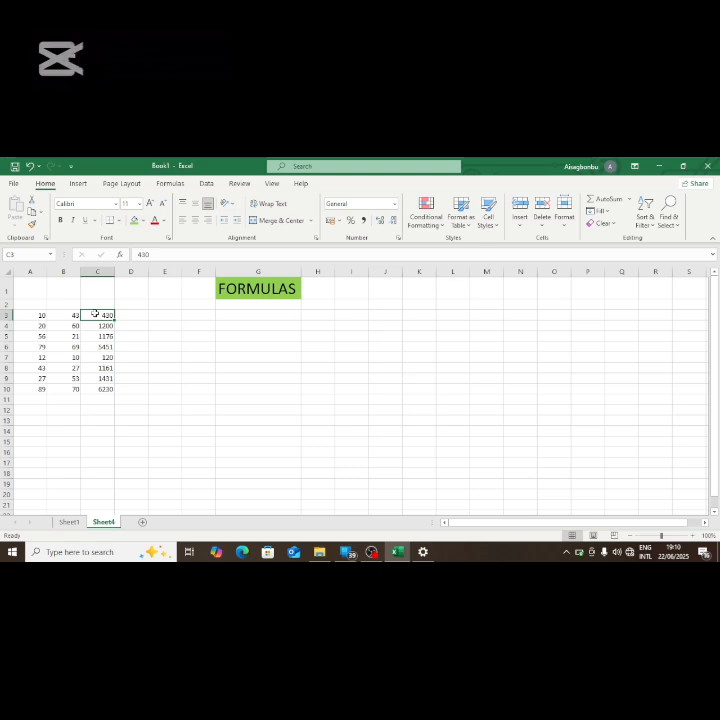
pyautogui.click(122, 314)
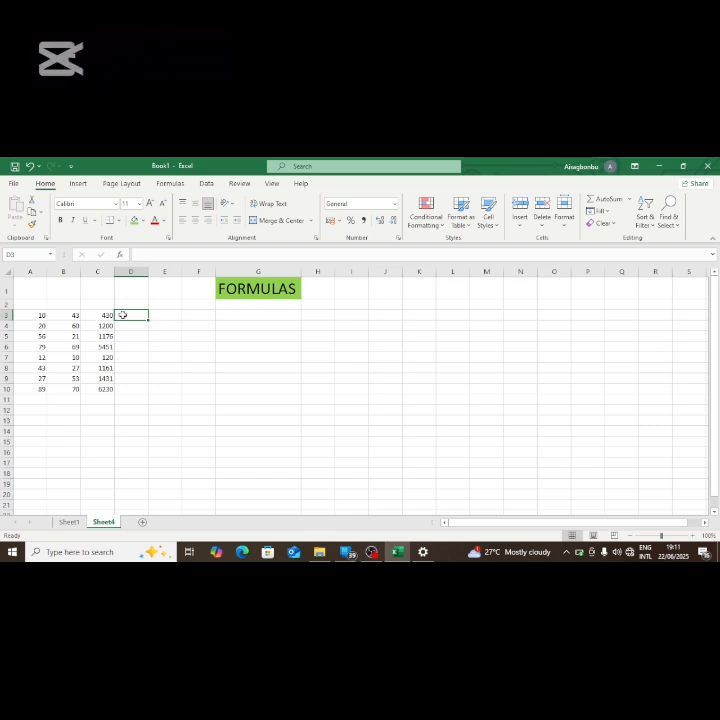
pyautogui.write('=')
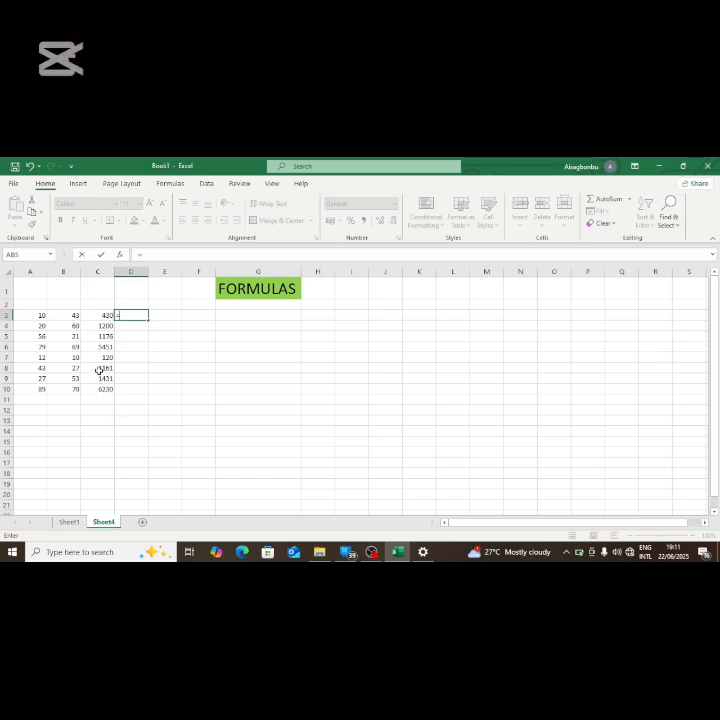
pyautogui.click(96, 316)
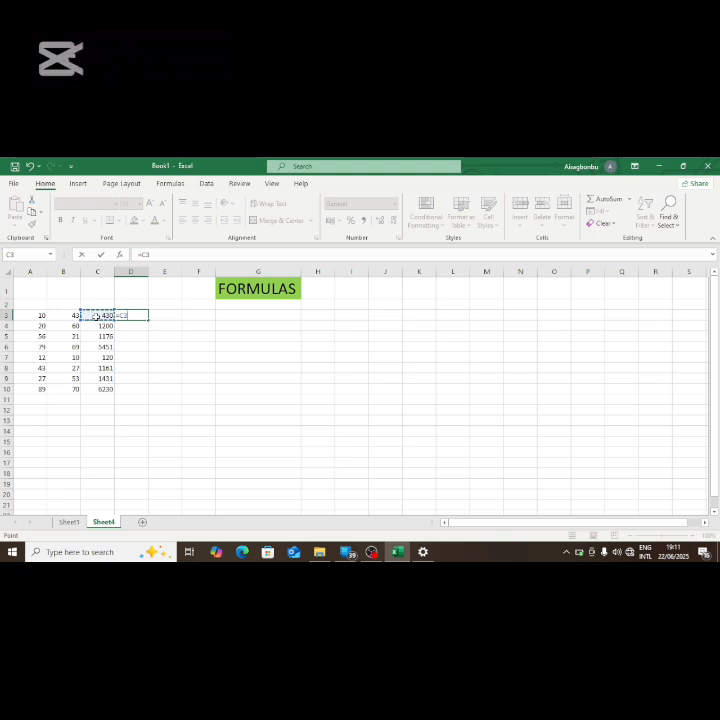
pyautogui.write('.')
pyautogui.click(74, 315)
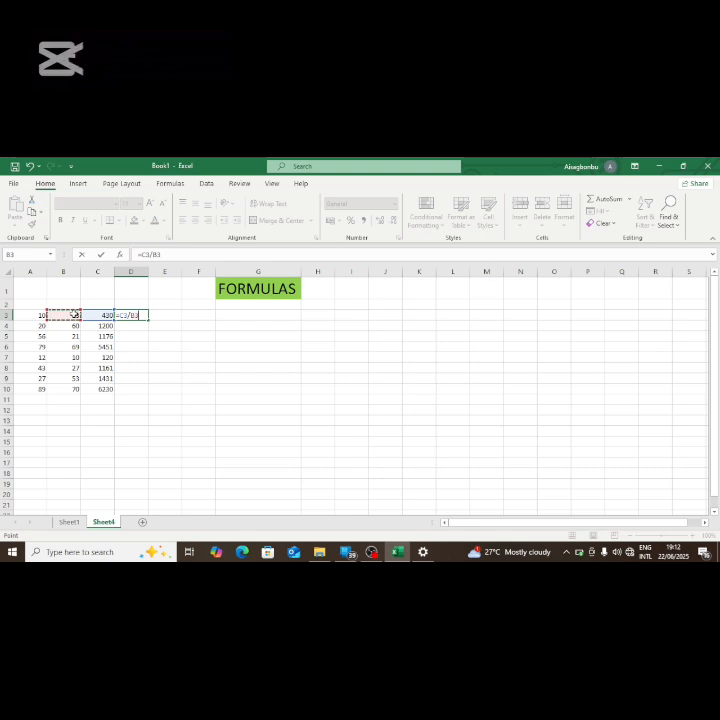
pyautogui.press('Return')
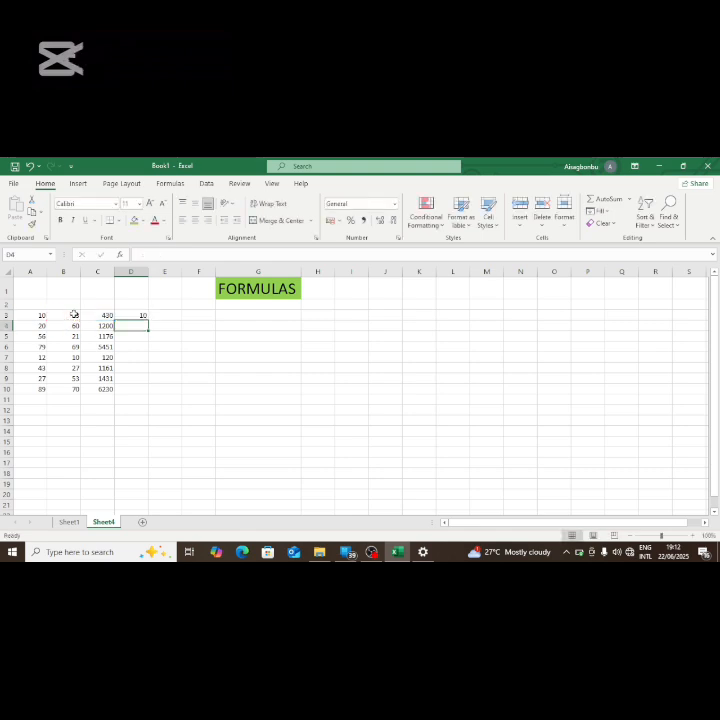
# Clear the division formula from cell D3
pyautogui.click(142, 315)
pyautogui.doubleClick(142, 315)
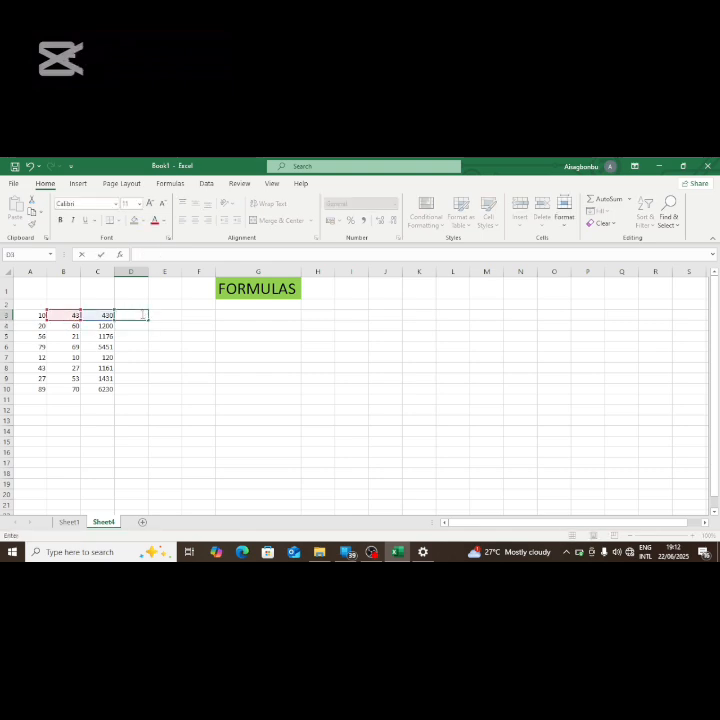
pyautogui.click(150, 338)
pyautogui.click(139, 315)
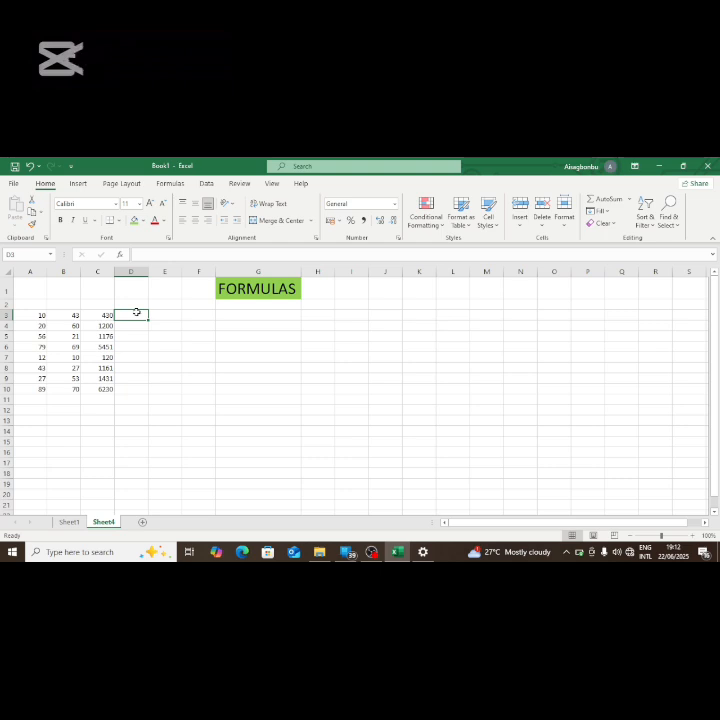
# Enter the division formula =C3/B3 in cell D3 again and fill it down to D10
pyautogui.write('=')
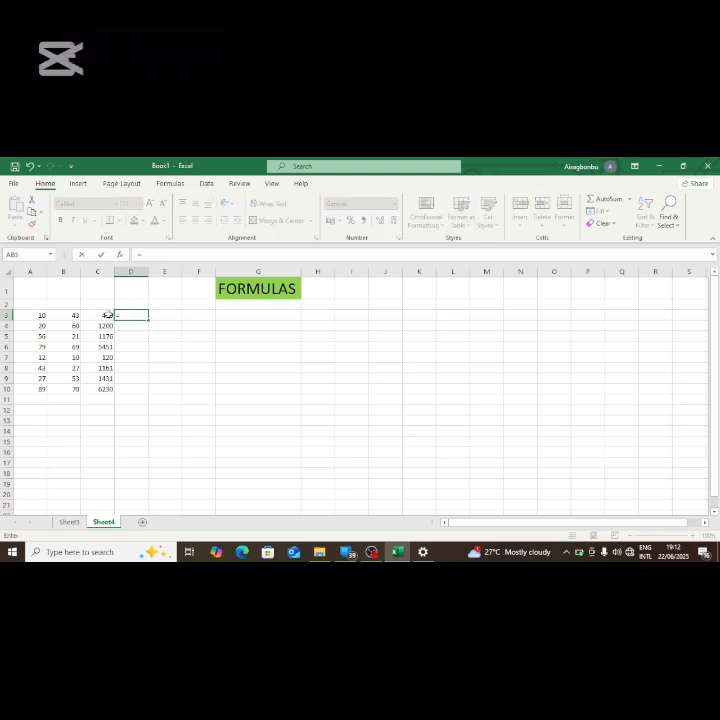
pyautogui.click(108, 315)
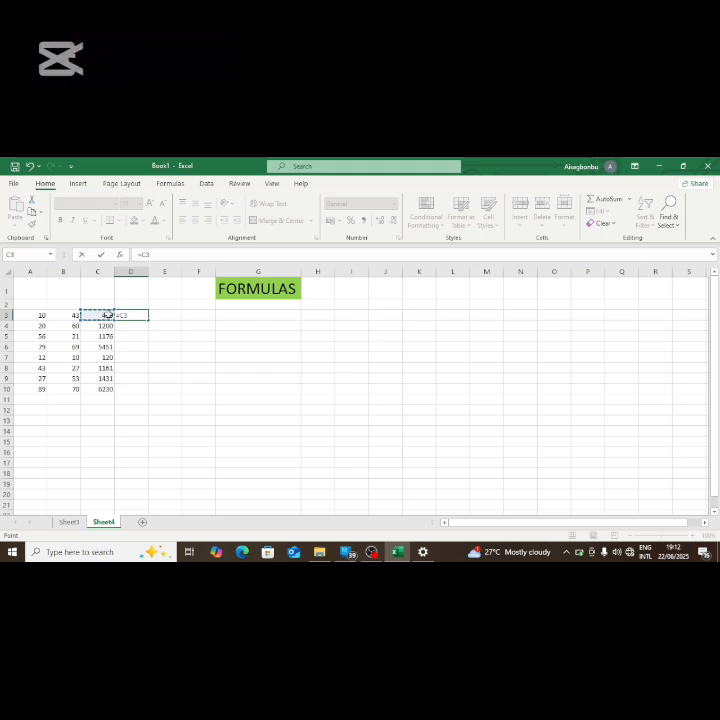
pyautogui.write('/')
pyautogui.click(69, 315)
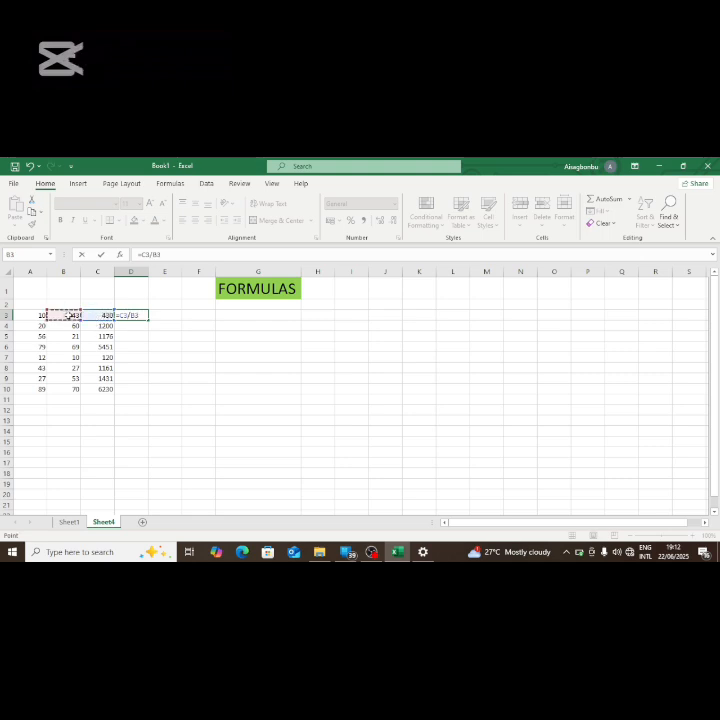
pyautogui.press('Return')
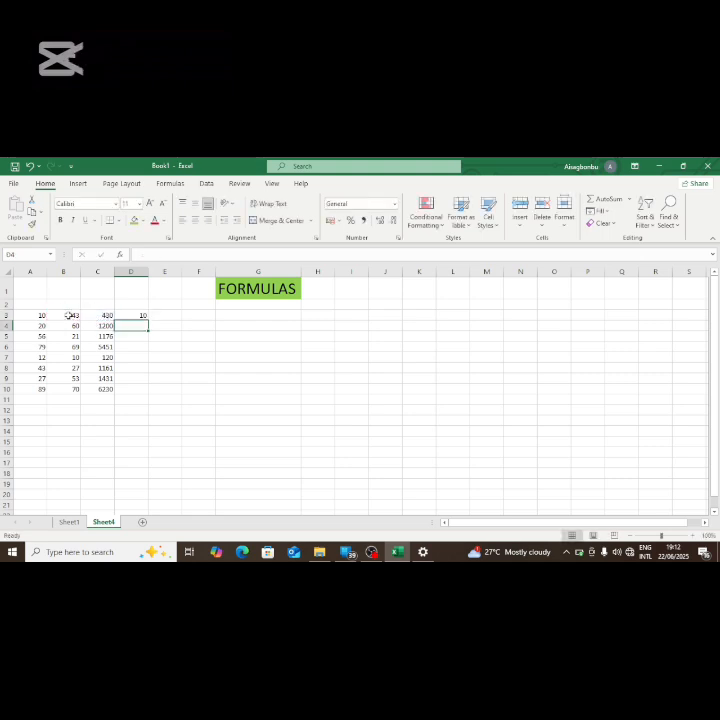
pyautogui.click(135, 315)
pyautogui.doubleClick(148, 320)
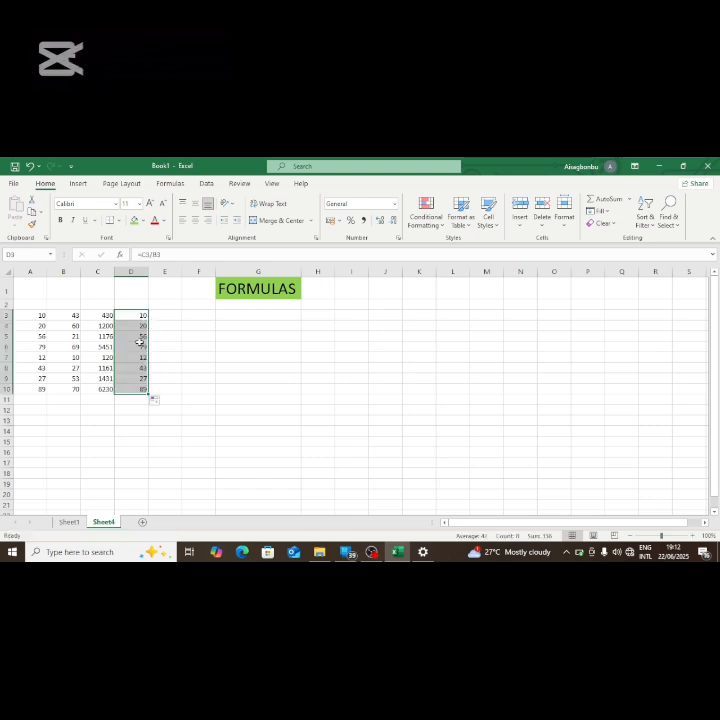
# Copy the quotients in D3:D10 and paste them back in place as values only
pyautogui.rightClick(140, 342)
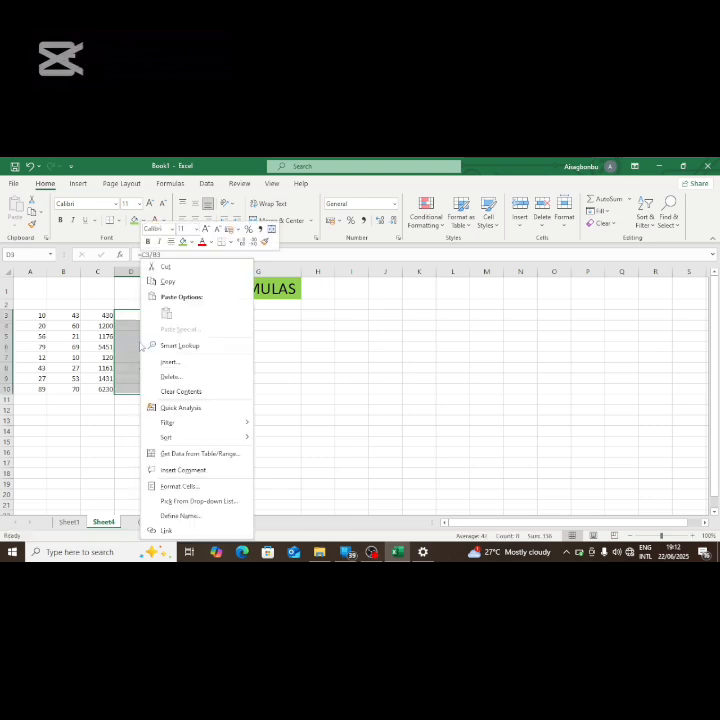
pyautogui.click(180, 280)
pyautogui.rightClick(135, 347)
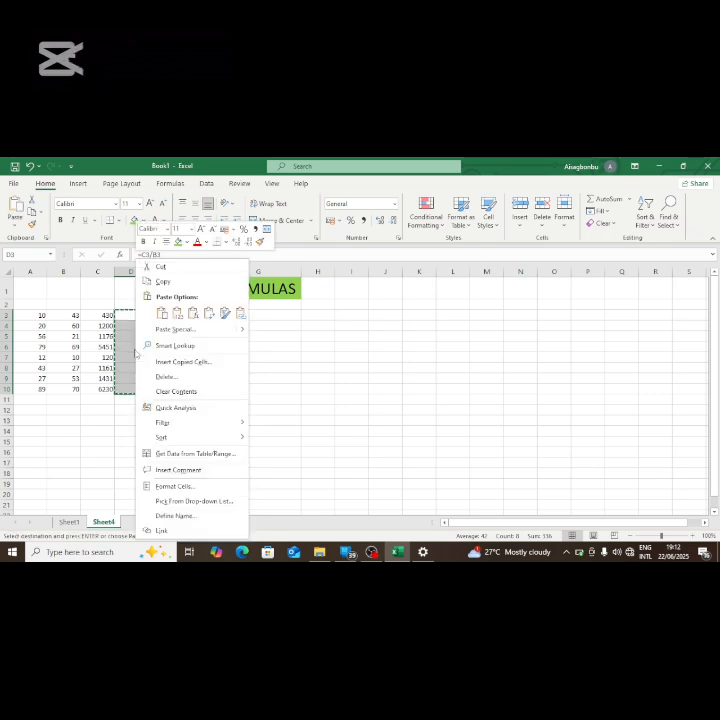
pyautogui.click(178, 314)
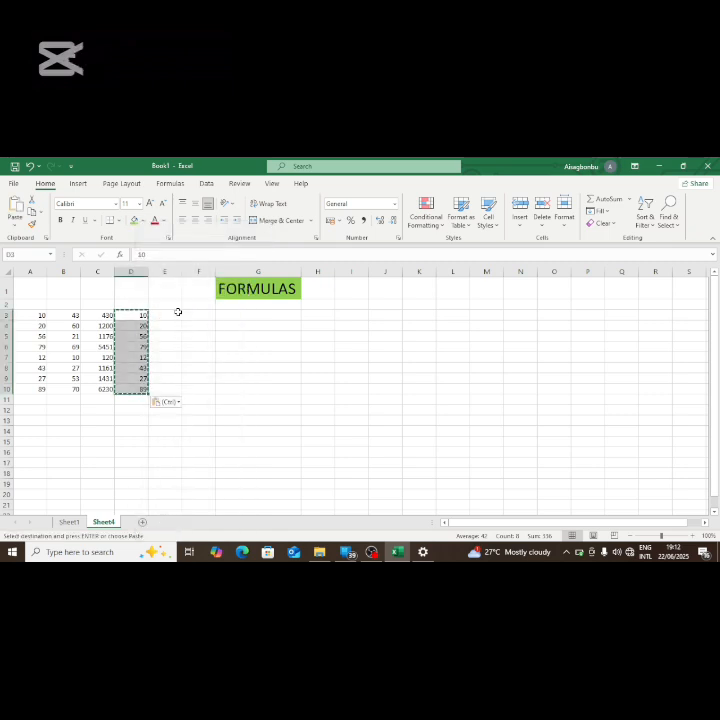
pyautogui.click(195, 349)
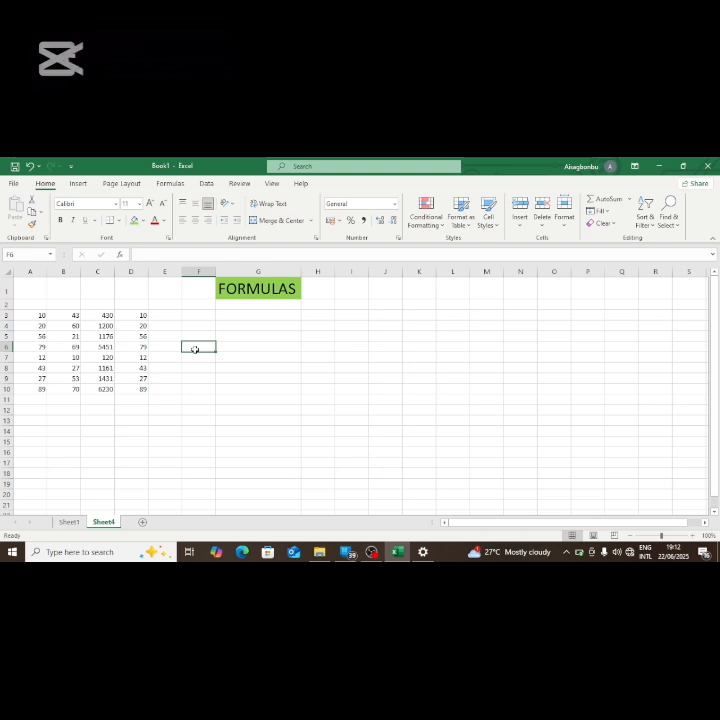